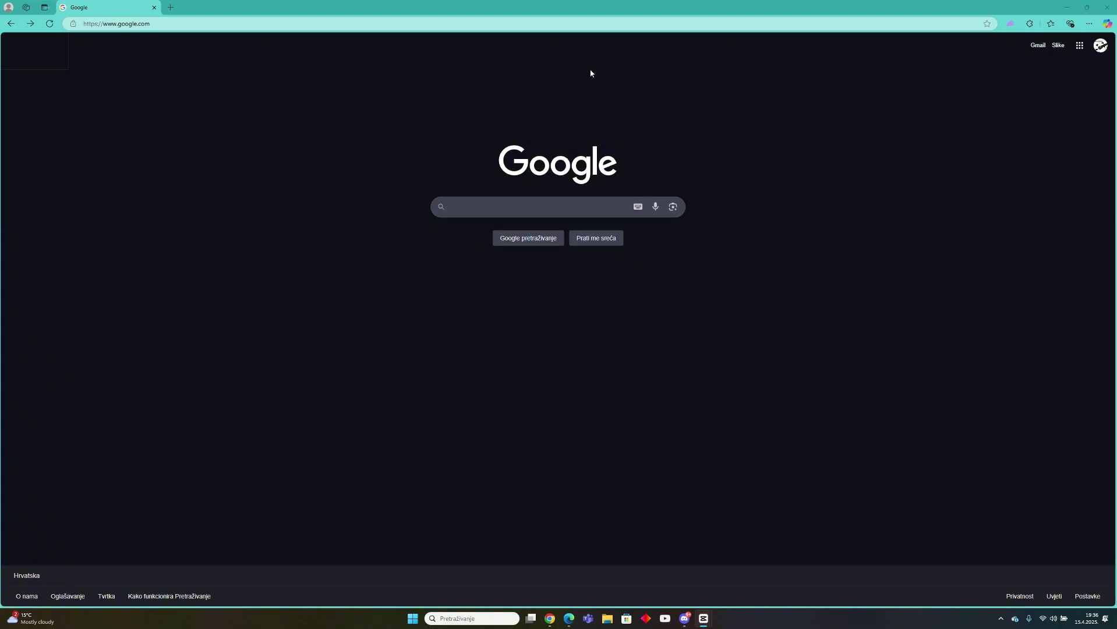
Search Google for 'phantom' and open the official phantom.com website.
{"action": "left_click", "coordinate": [571, 208]}
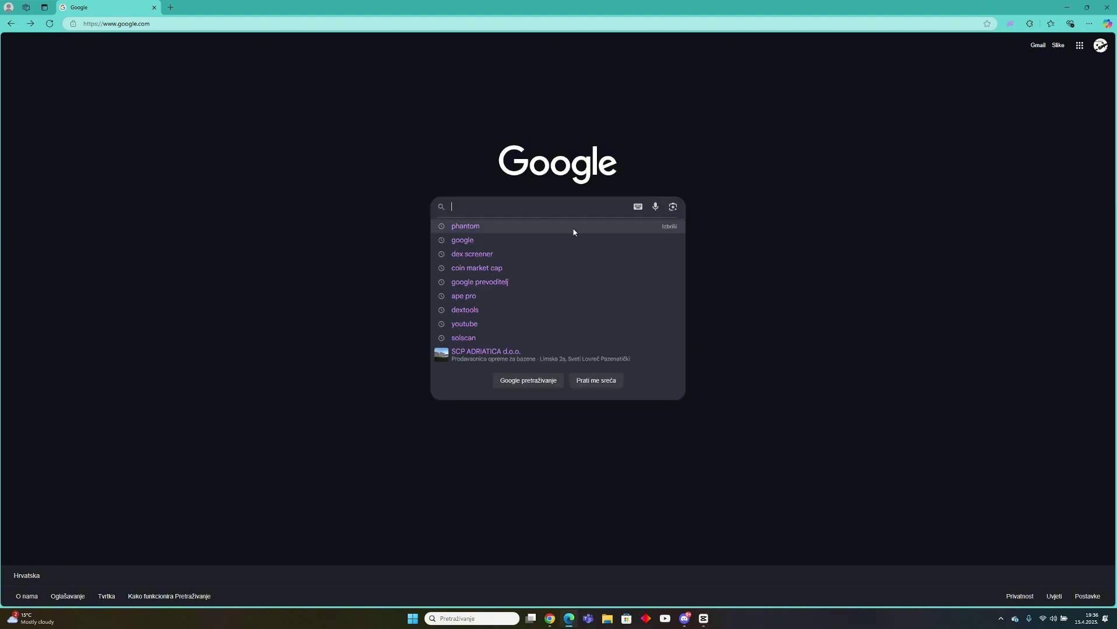
{"action": "type", "text": "phantom"}
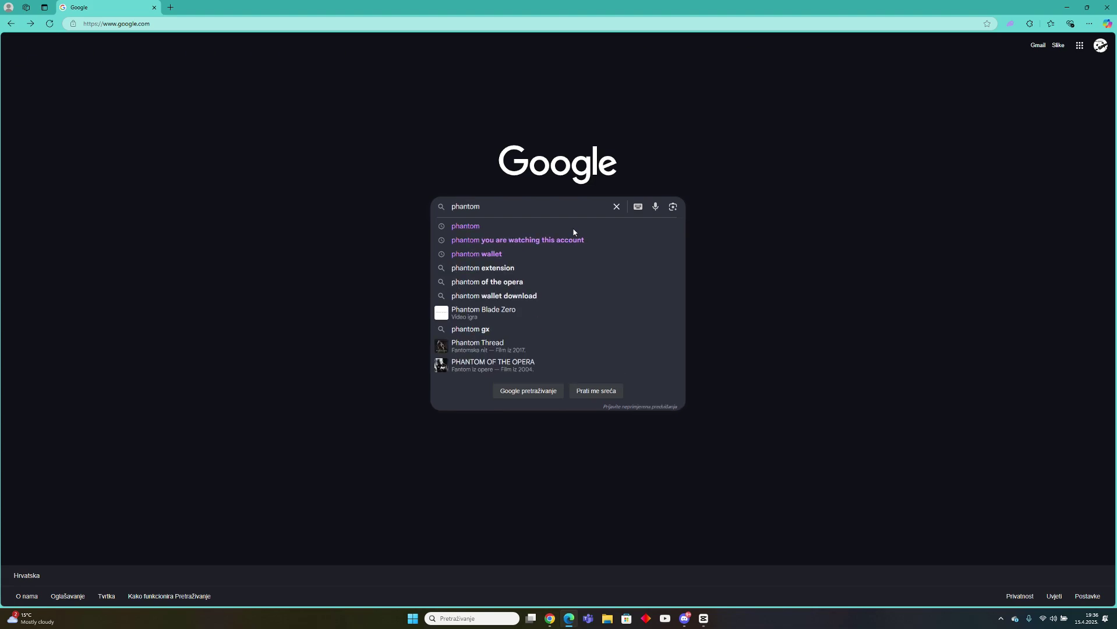
{"action": "key", "text": "Return"}
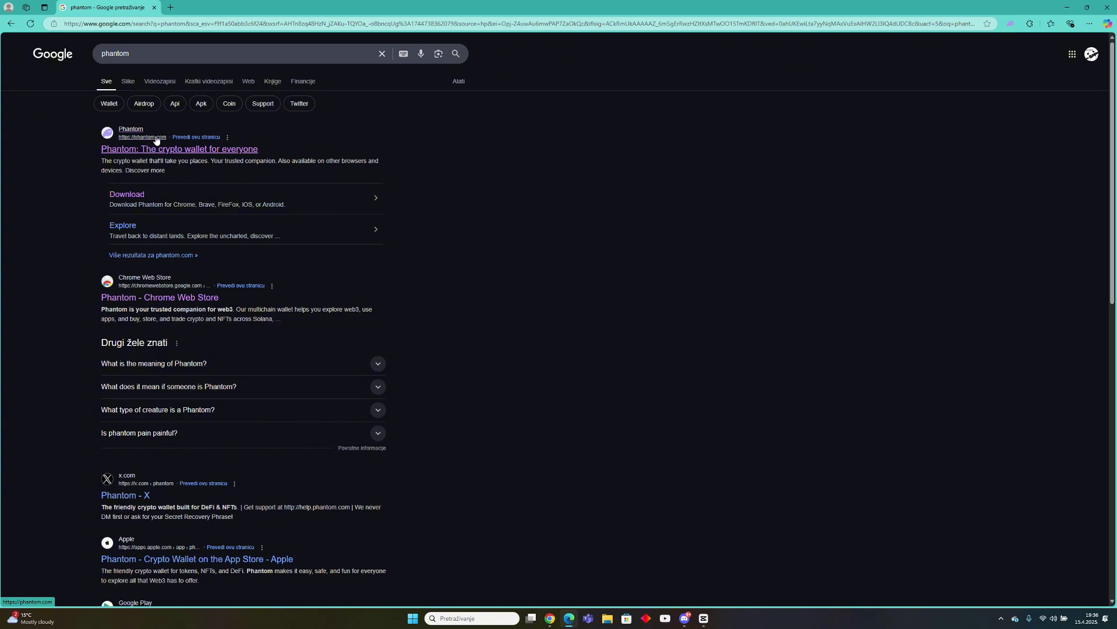
{"action": "left_click", "coordinate": [144, 153]}
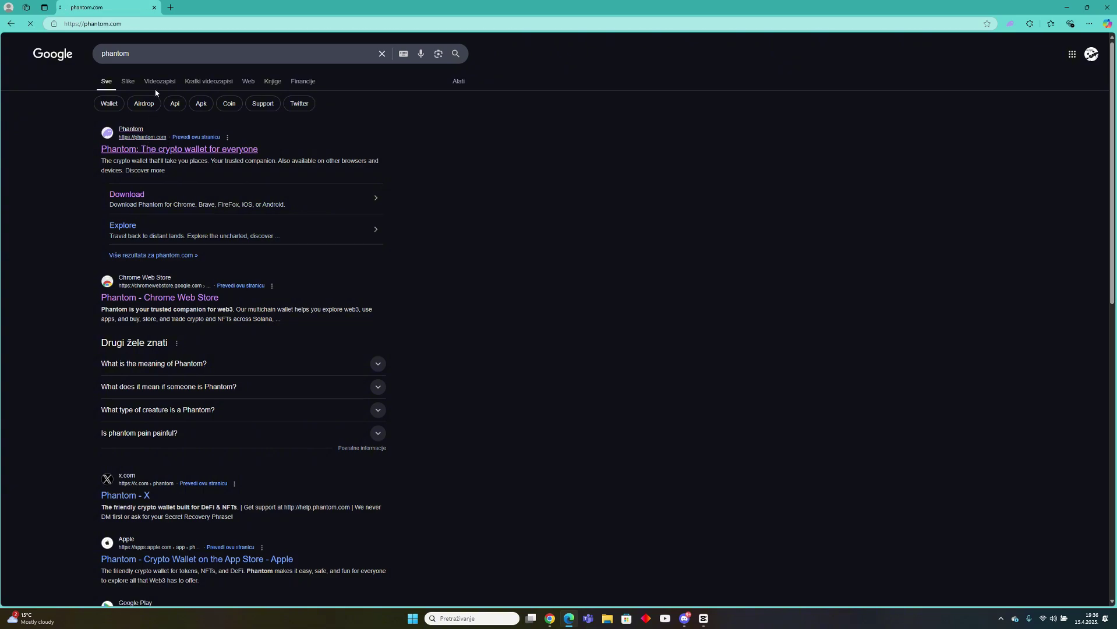
{"action": "key", "text": "ctrl+l"}
{"action": "key", "text": "End"}
Open Phantom's Edge listing in the Chrome Web Store via Download for Edge and request adding it.
{"action": "left_click", "coordinate": [218, 297]}
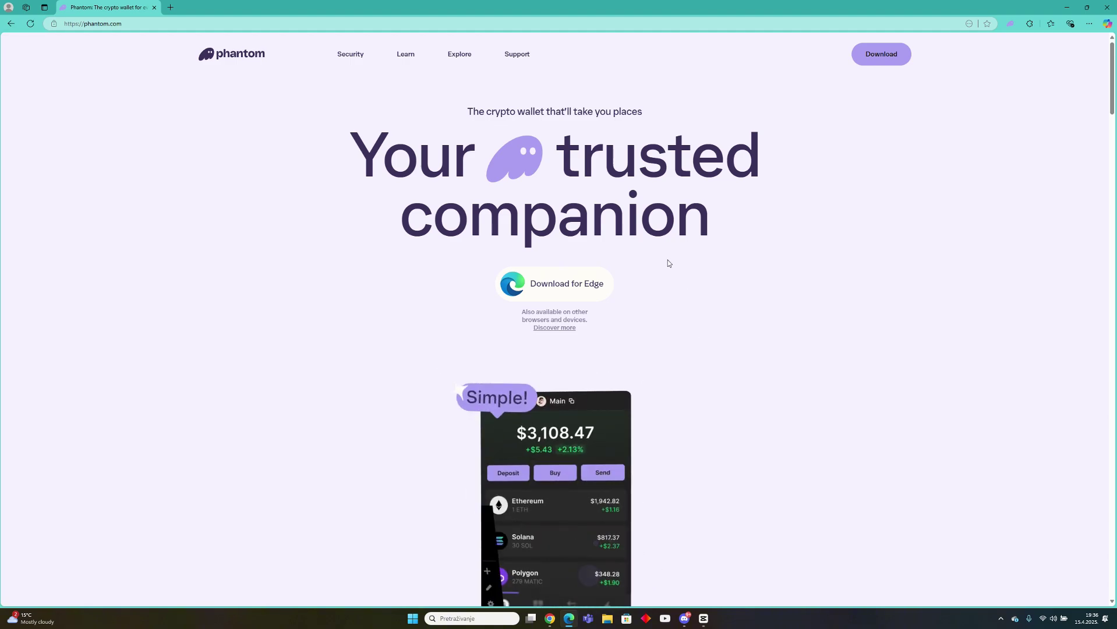
{"action": "left_click", "coordinate": [570, 286]}
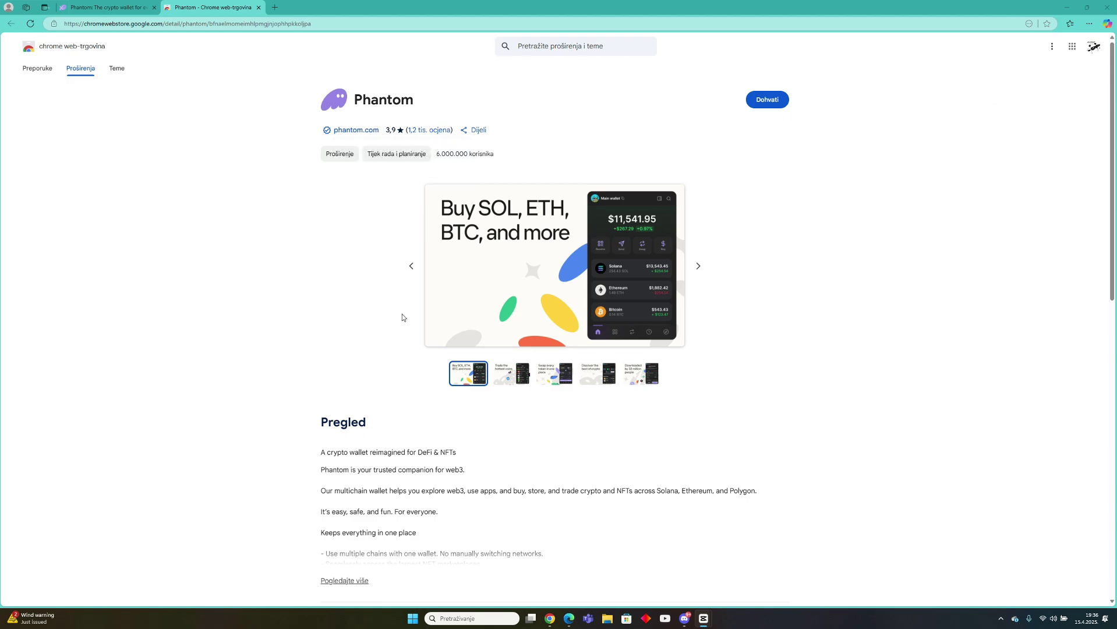
{"action": "mouse_move", "coordinate": [317, 139]}
{"action": "left_click", "coordinate": [763, 101]}
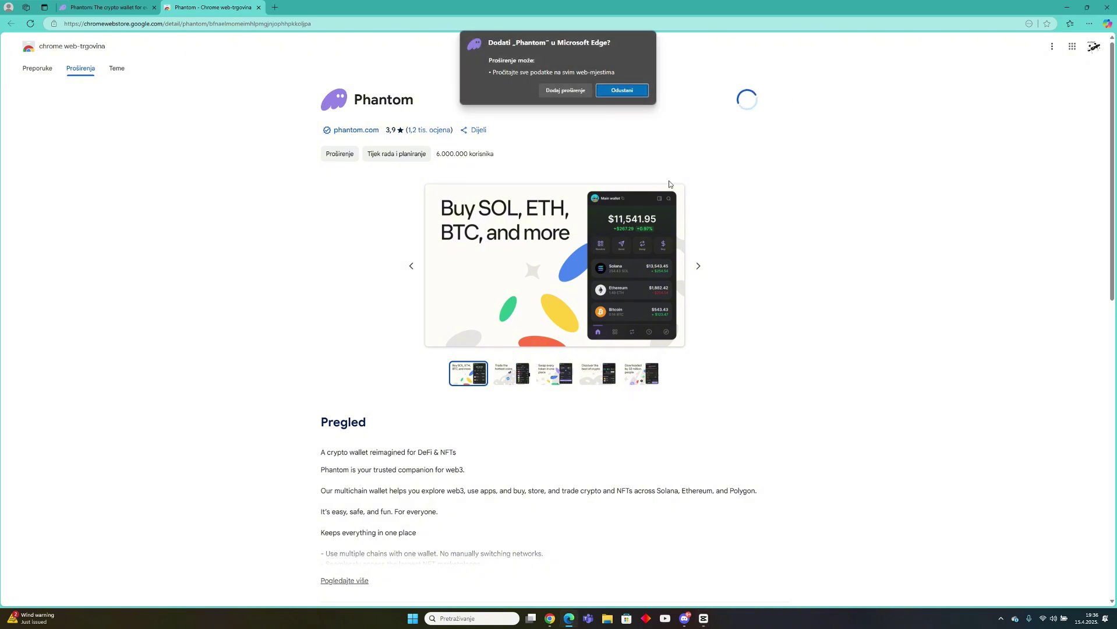
Install the Phantom extension, pin it to the Edge toolbar, and choose Create a new wallet.
{"action": "left_click", "coordinate": [561, 92]}
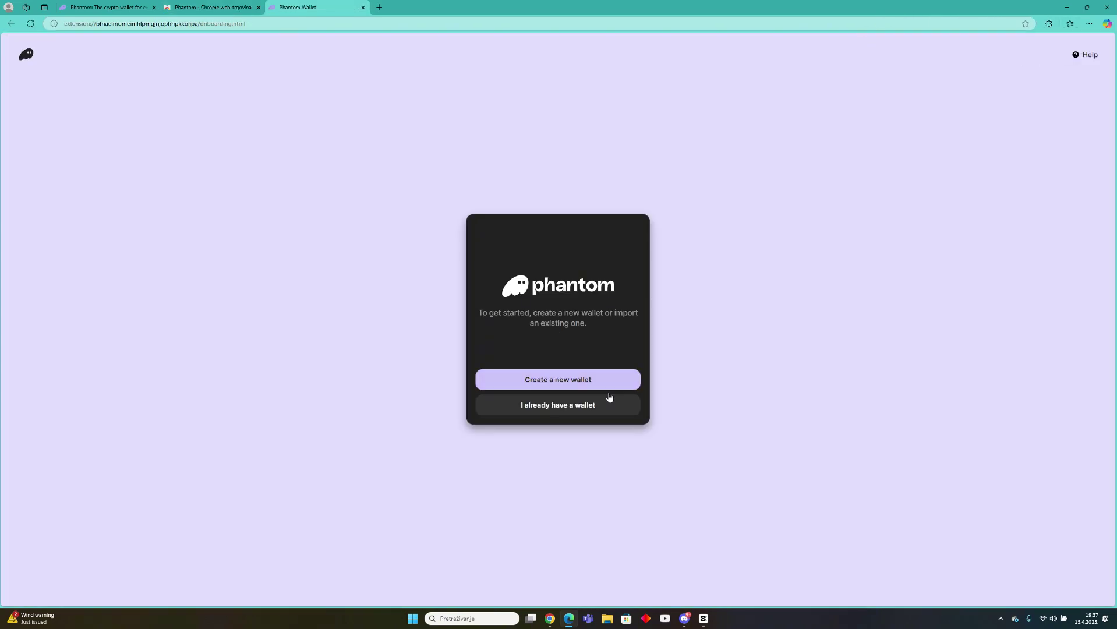
{"action": "left_click", "coordinate": [1047, 25]}
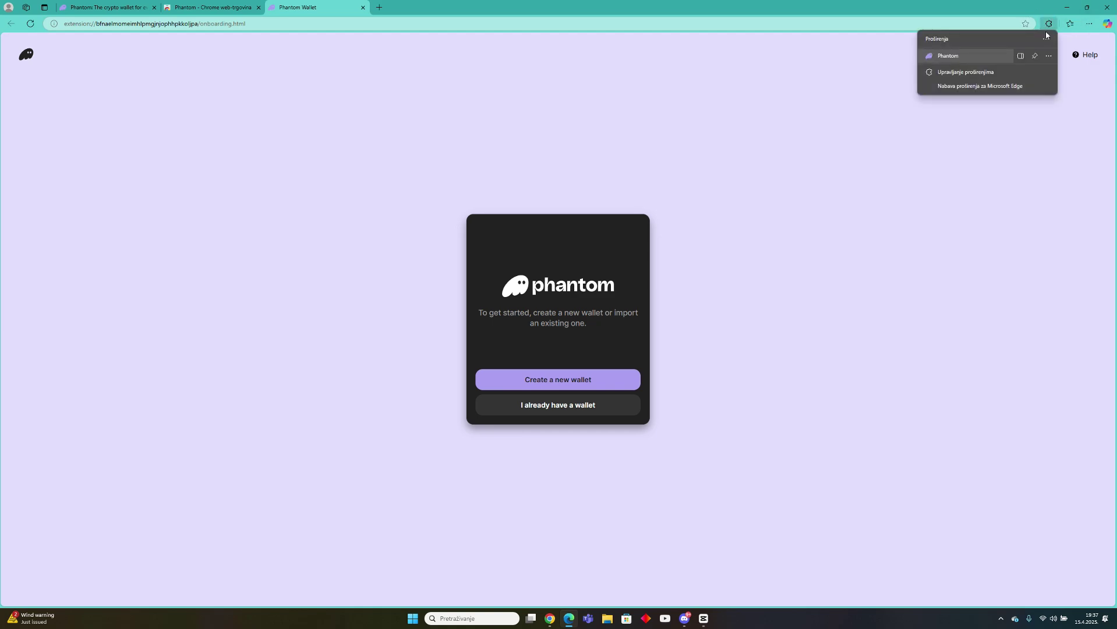
{"action": "left_click", "coordinate": [1034, 56]}
{"action": "left_click", "coordinate": [1033, 118]}
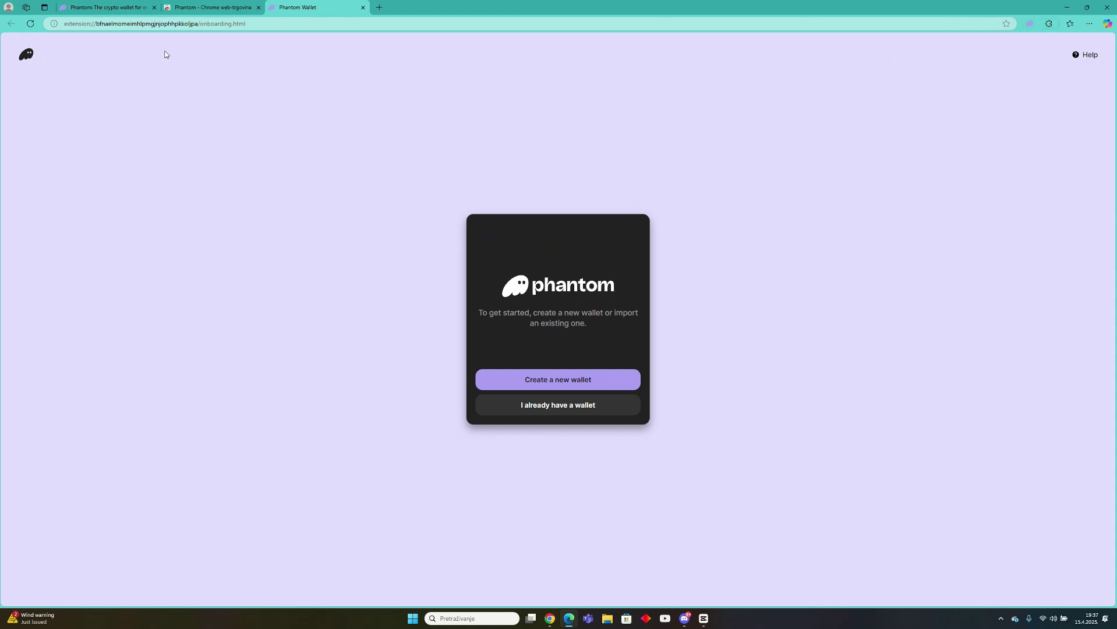
{"action": "left_click", "coordinate": [561, 385]}
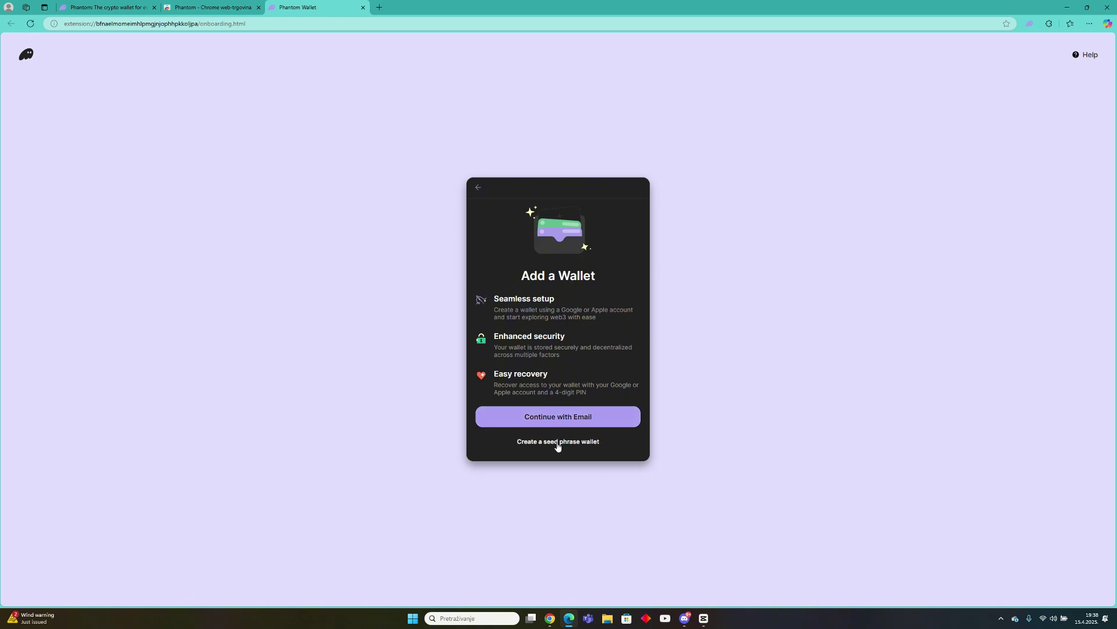
Create a seed-phrase wallet with a password, accept the Terms, and confirm the recovery phrase saved.
{"action": "left_click", "coordinate": [558, 443]}
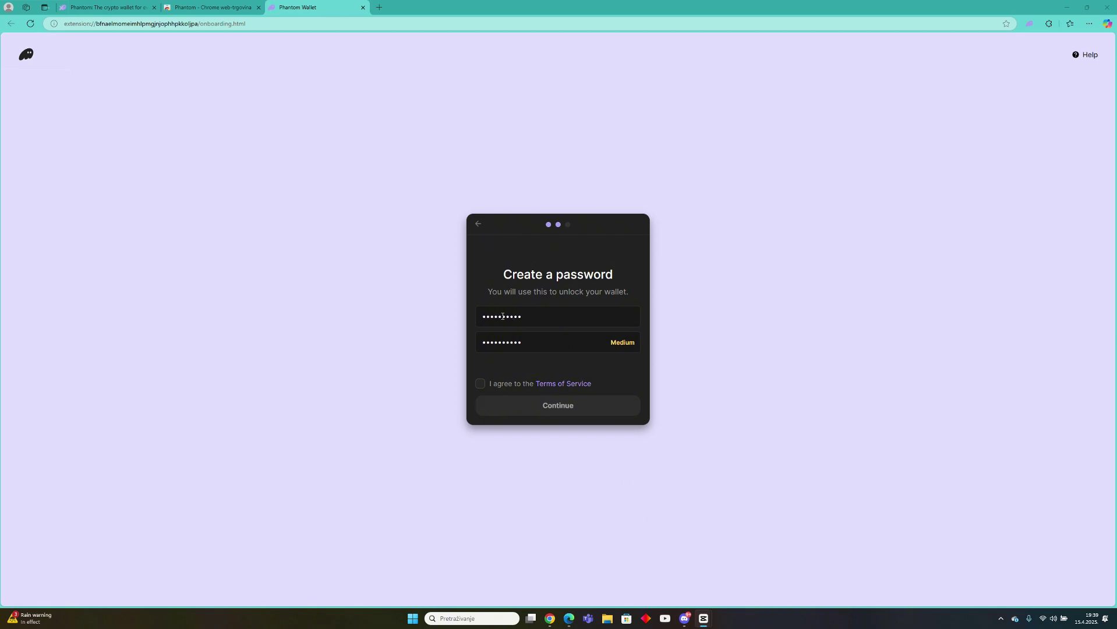
{"action": "left_click", "coordinate": [480, 385]}
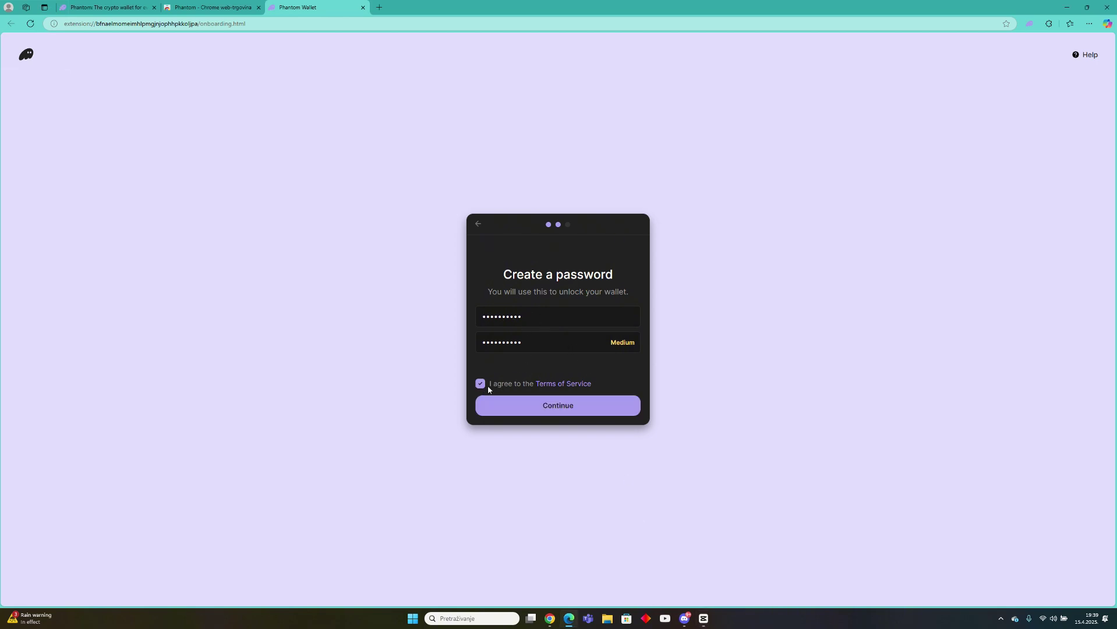
{"action": "left_click", "coordinate": [557, 409]}
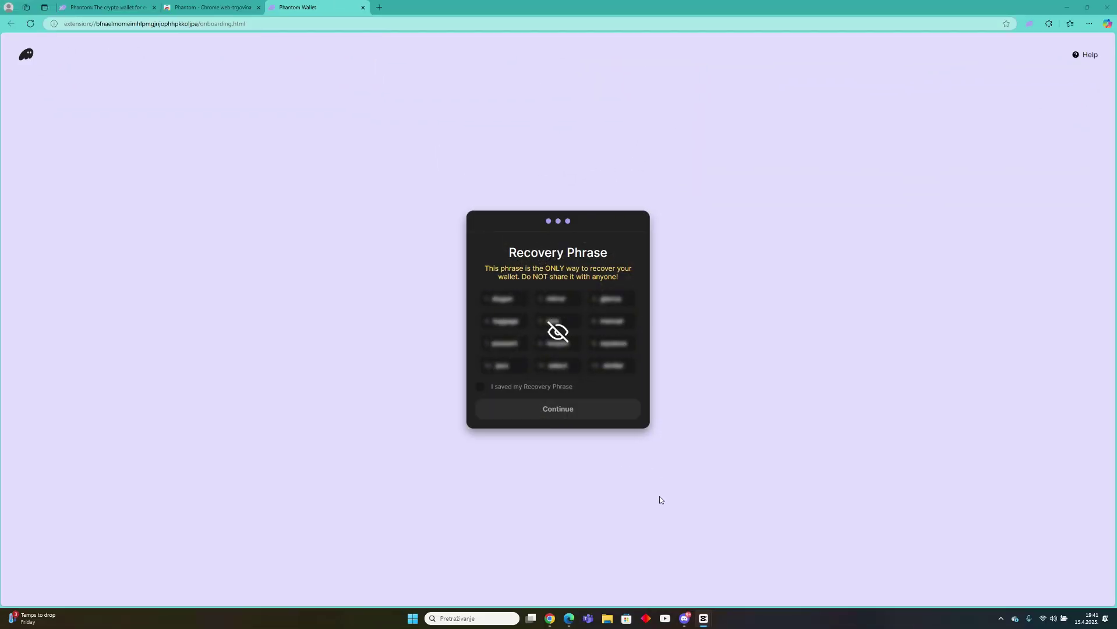
{"action": "left_click", "coordinate": [479, 387]}
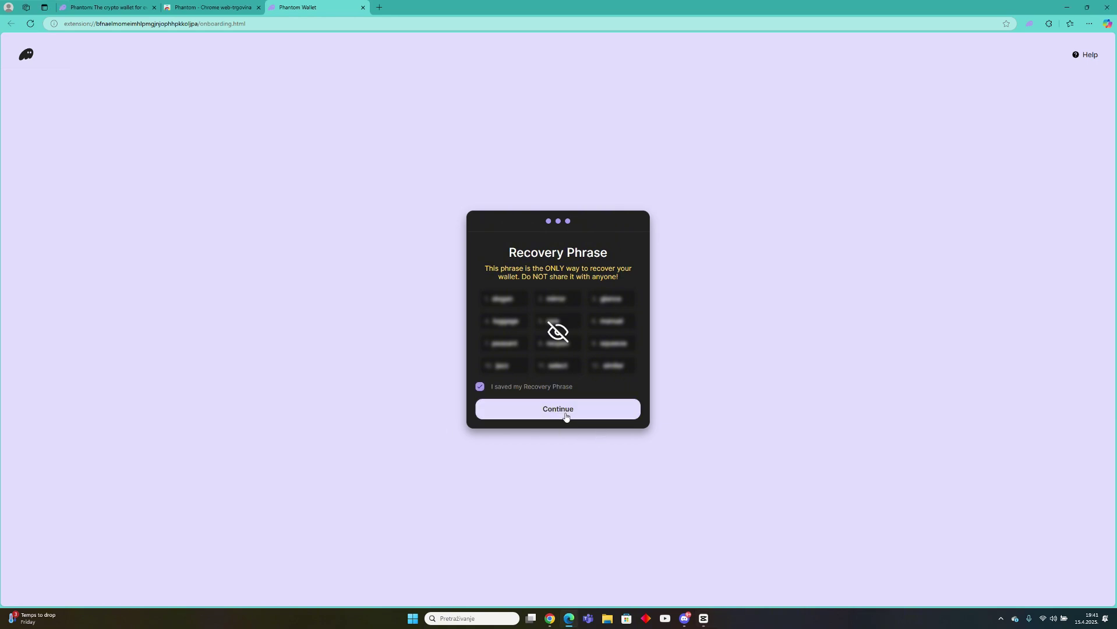
{"action": "left_click", "coordinate": [566, 415]}
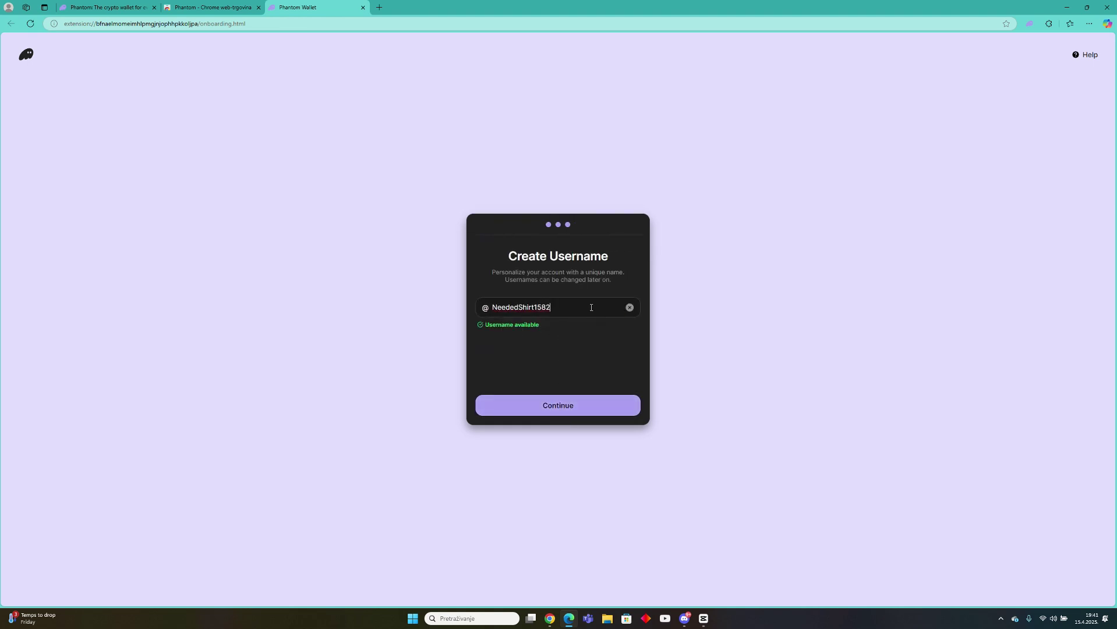
Clear the suggested username, enter a new custom username, and submit it.
{"action": "left_click_drag", "start_coordinate": [591, 307], "coordinate": [463, 314]}
{"action": "left_click", "coordinate": [629, 306]}
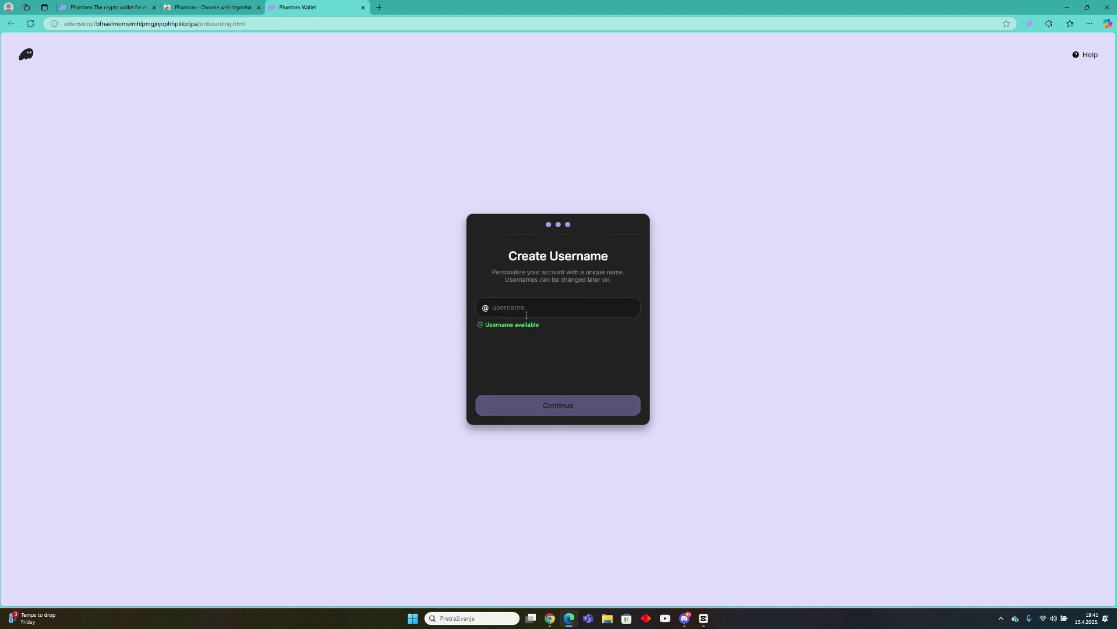
{"action": "type", "text": "Test975"}
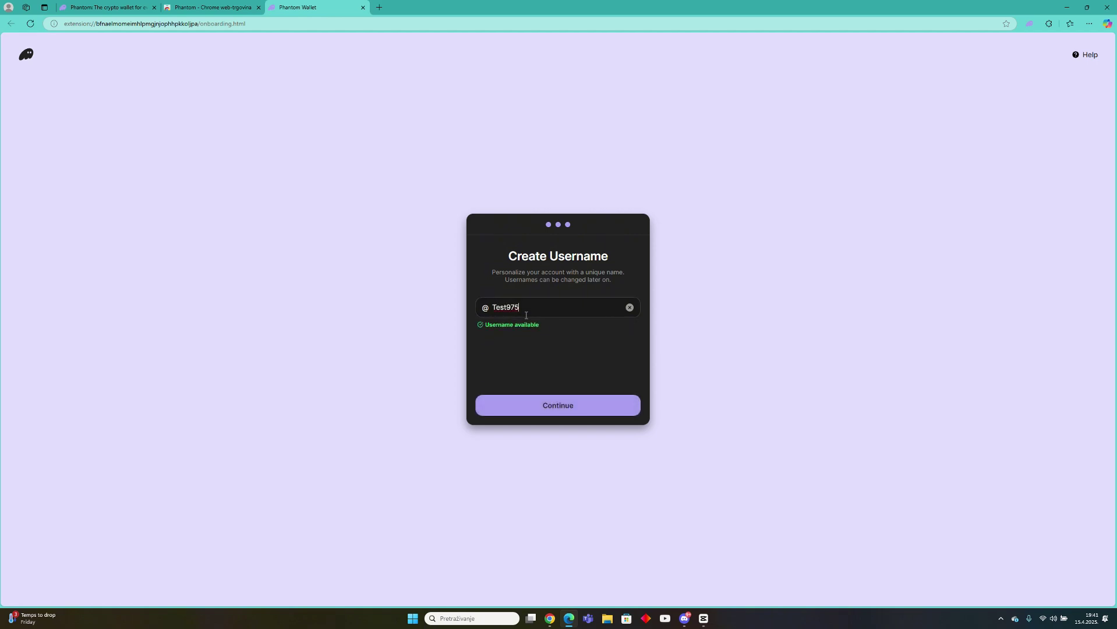
{"action": "left_click", "coordinate": [563, 415]}
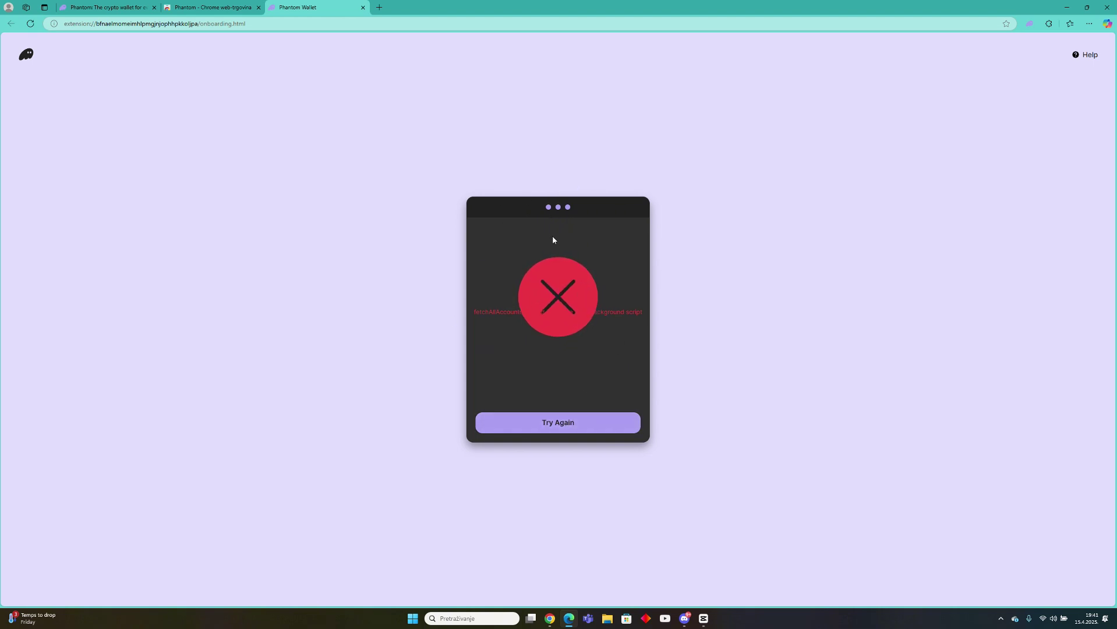
Unlock the Phantom toolbar popup with the wallet password to reach Account 1.
{"action": "left_click", "coordinate": [1029, 24]}
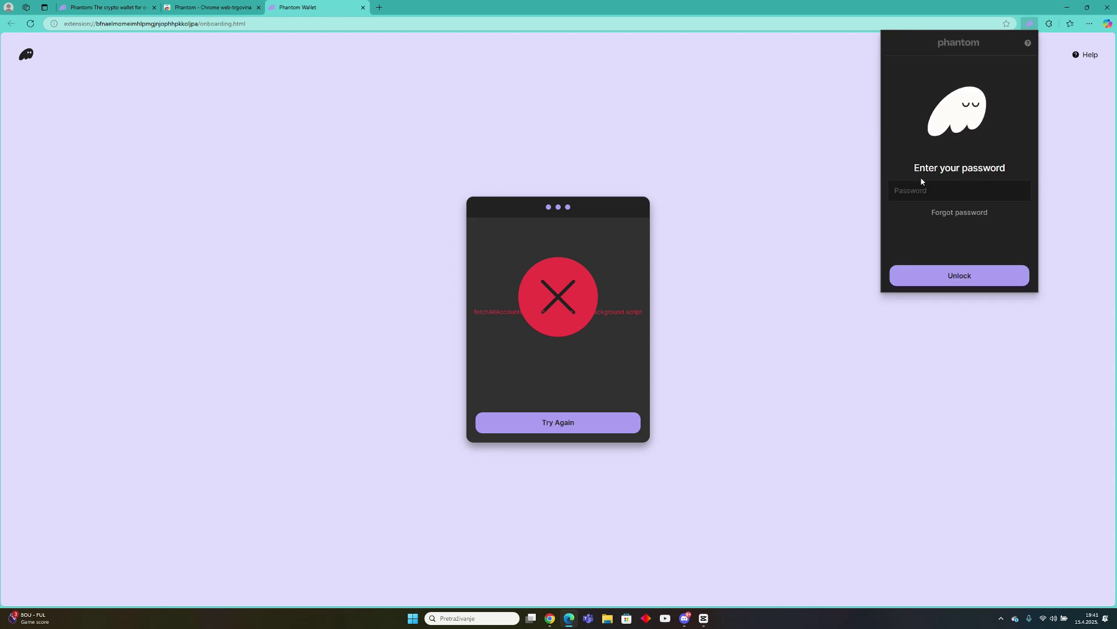
{"action": "type", "text": "••••••••••"}
{"action": "key", "text": "Return"}
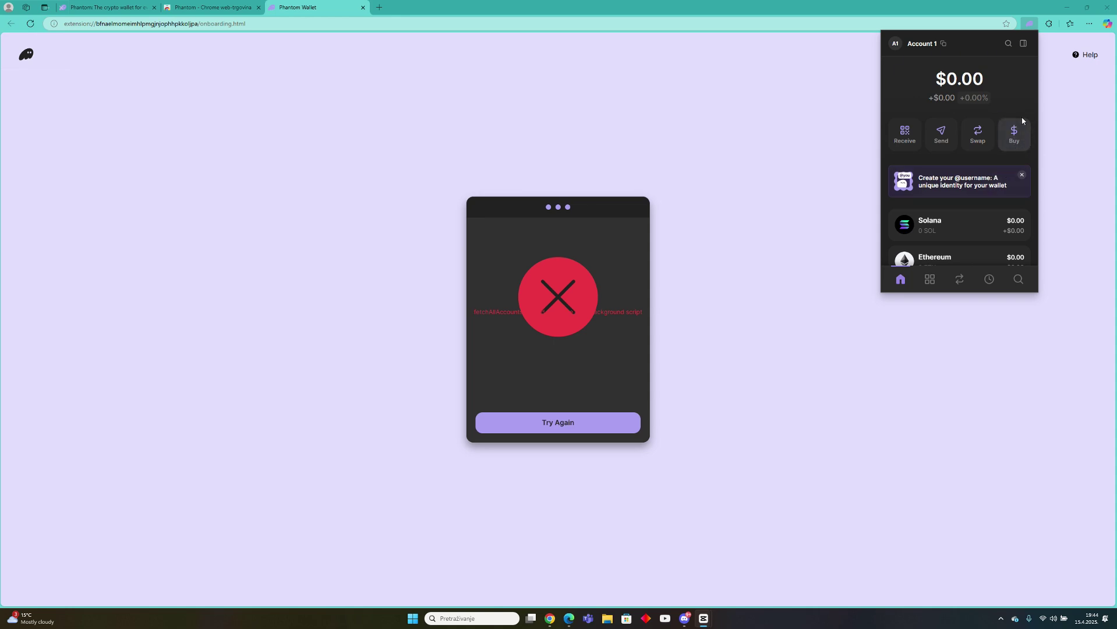
Fill Phantom's Buy form for $50 of SOL by card, picking Stripe from the quotes.
{"action": "left_click", "coordinate": [1014, 136]}
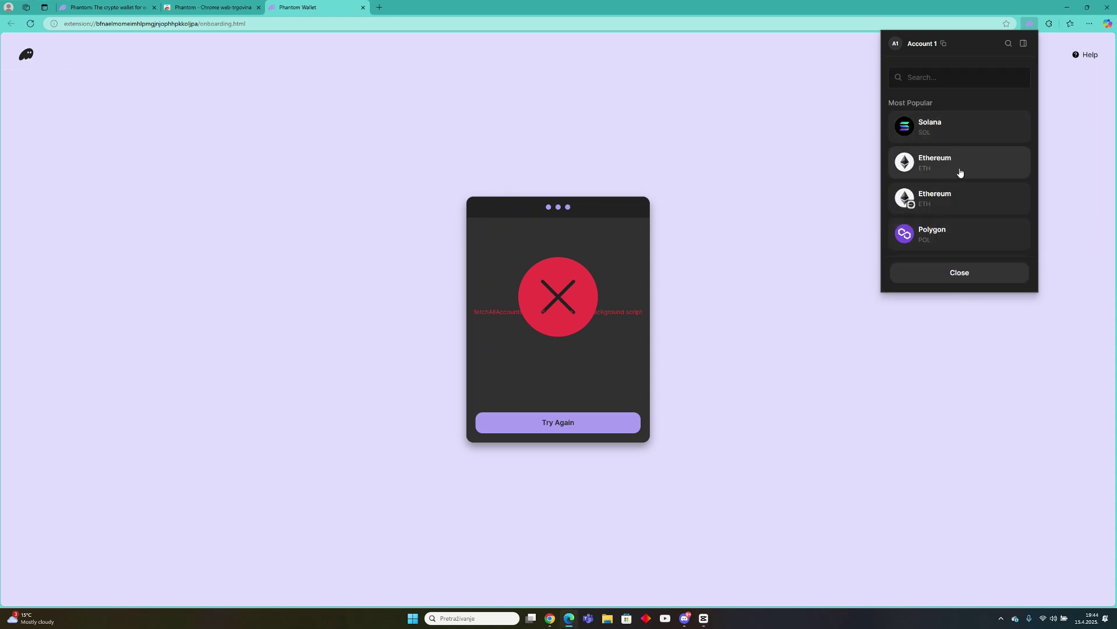
{"action": "scroll", "coordinate": [967, 182], "scroll_direction": "down", "scroll_amount": 1}
{"action": "scroll", "coordinate": [978, 191], "scroll_direction": "down", "scroll_amount": 6}
{"action": "scroll", "coordinate": [967, 221], "scroll_direction": "up", "scroll_amount": 10}
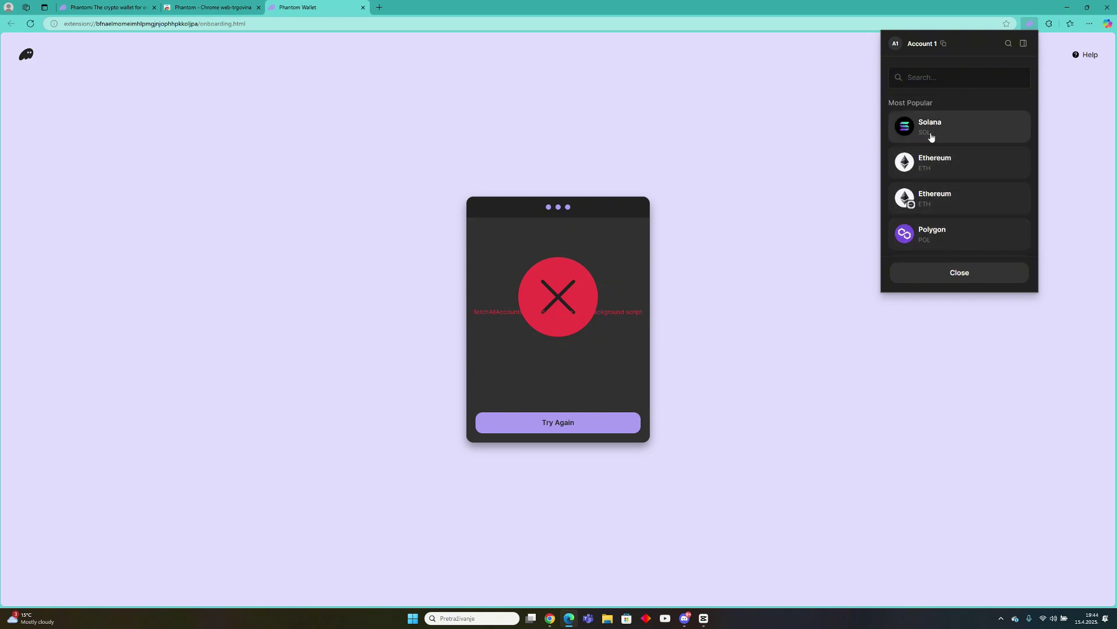
{"action": "left_click", "coordinate": [925, 136]}
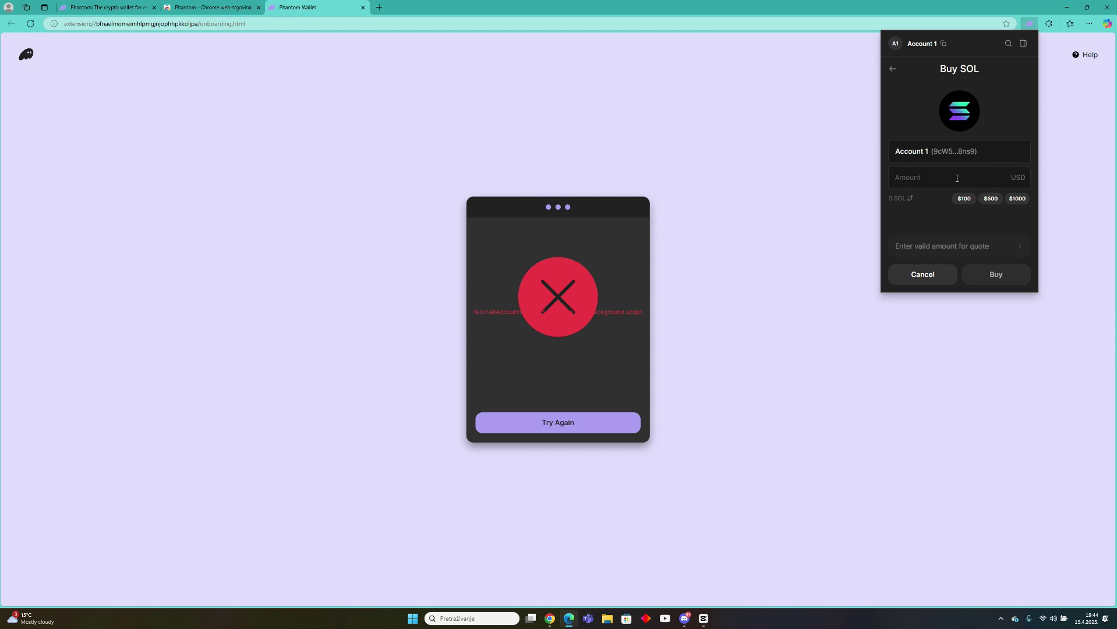
{"action": "type", "text": "50"}
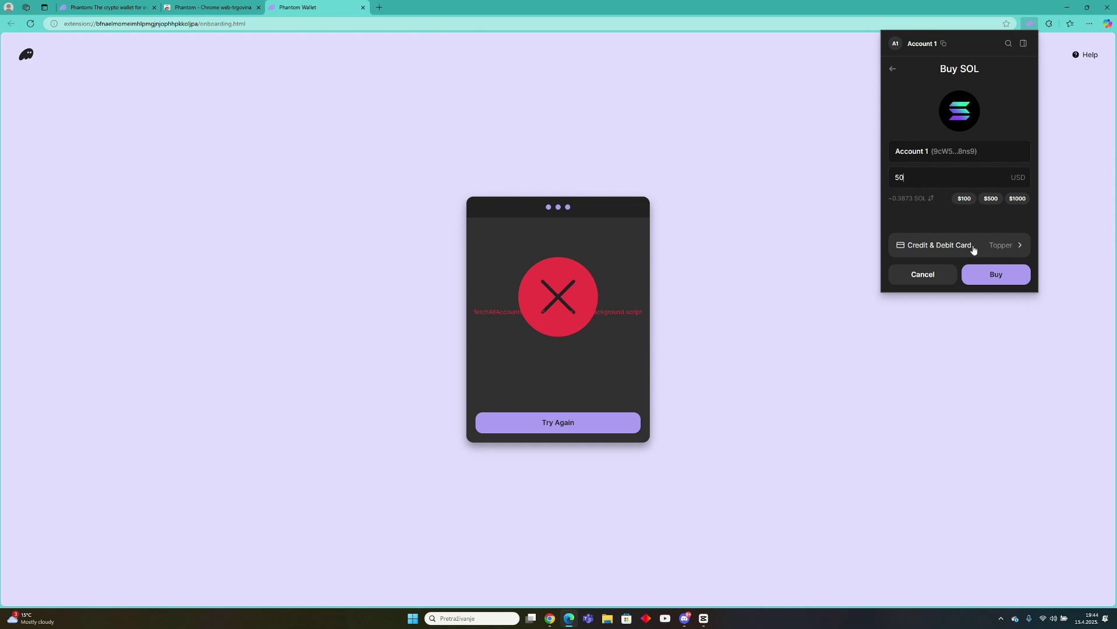
{"action": "left_click", "coordinate": [973, 247]}
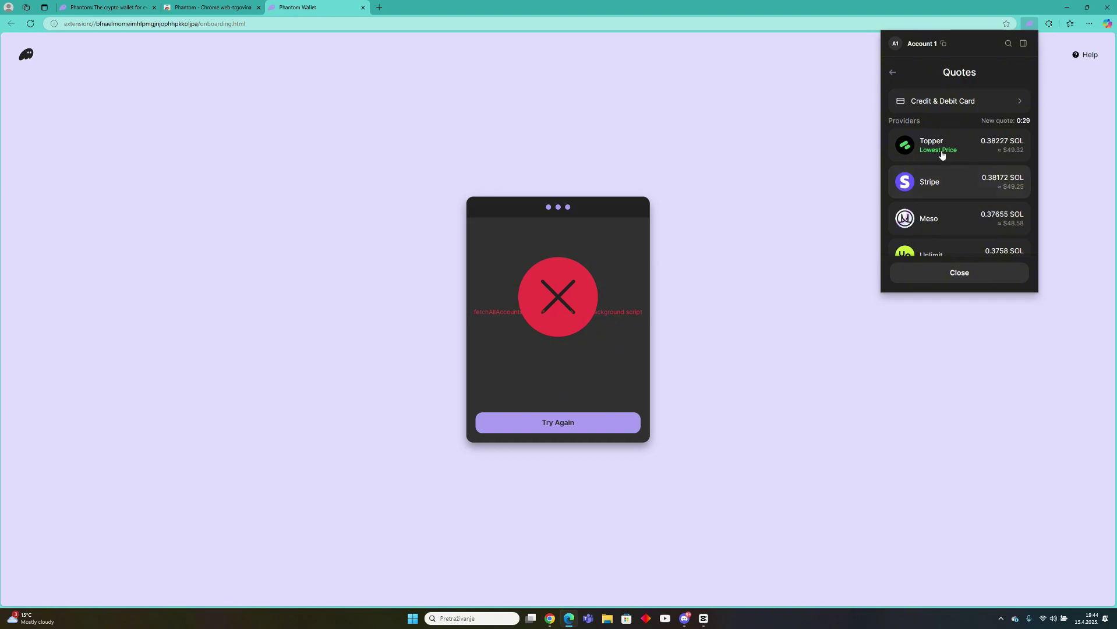
{"action": "left_click", "coordinate": [958, 185]}
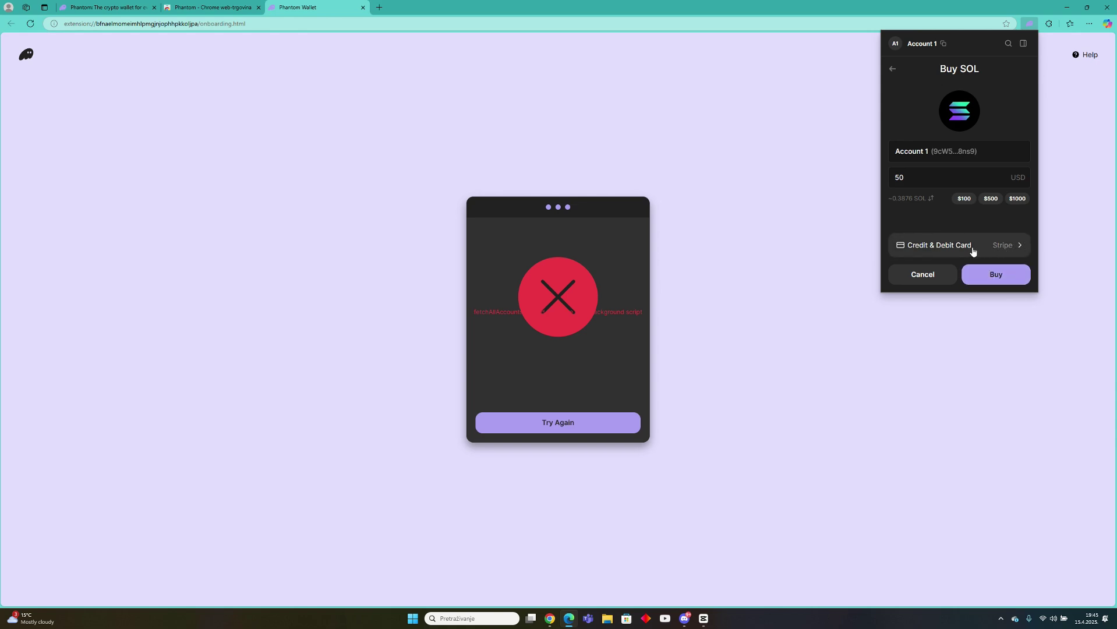
Start the purchase and switch the Link checkout currency from USD to Euro for 0.43167 SOL.
{"action": "left_click", "coordinate": [995, 273]}
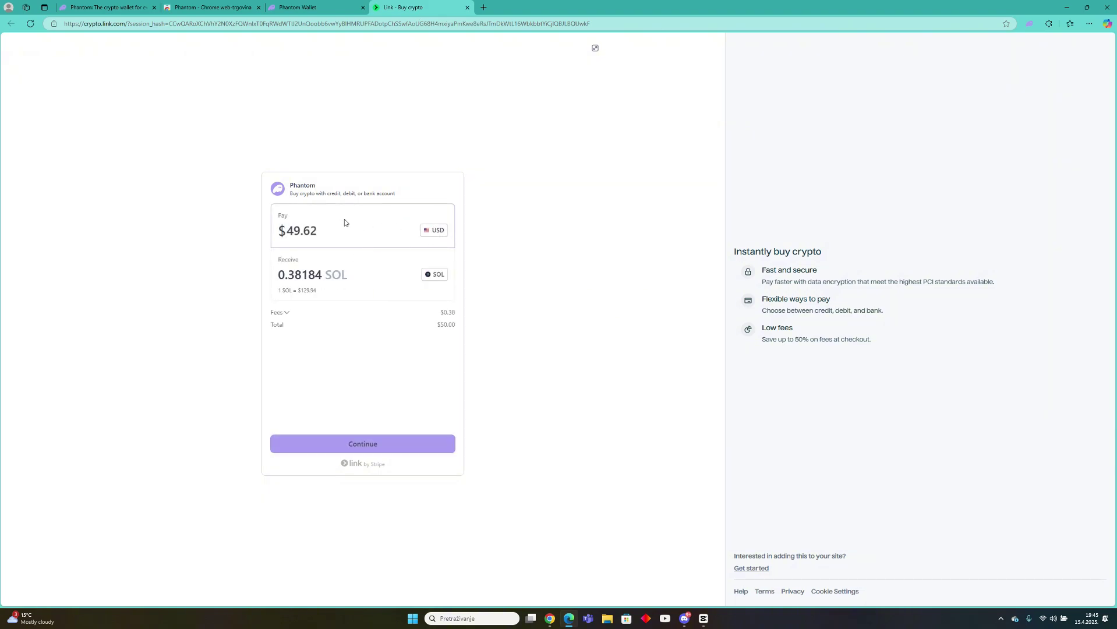
{"action": "left_click", "coordinate": [432, 232]}
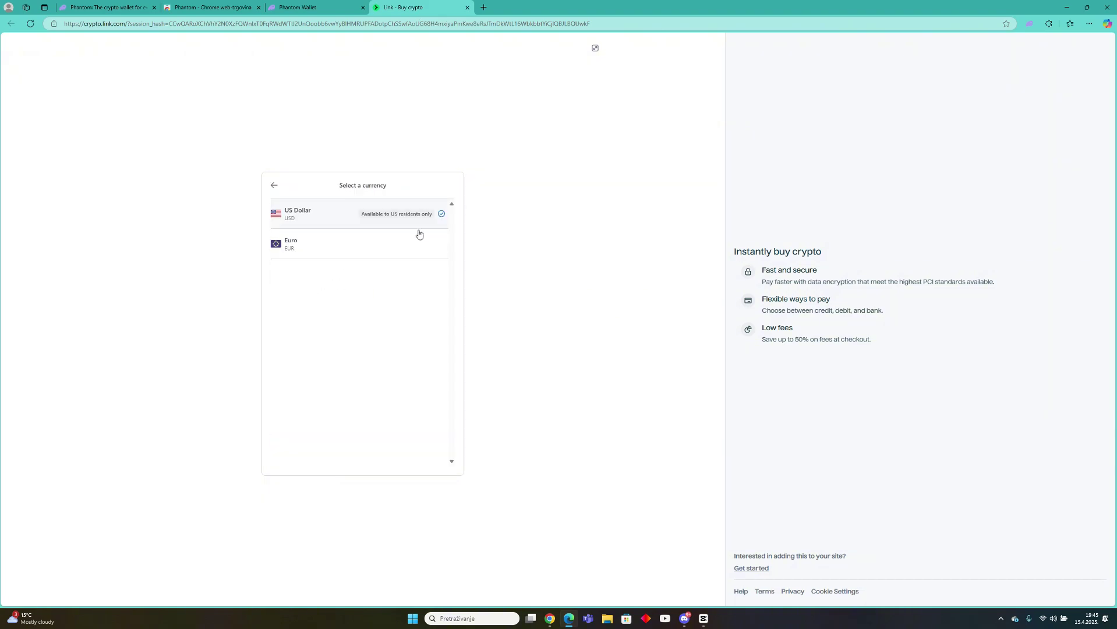
{"action": "left_click", "coordinate": [302, 242]}
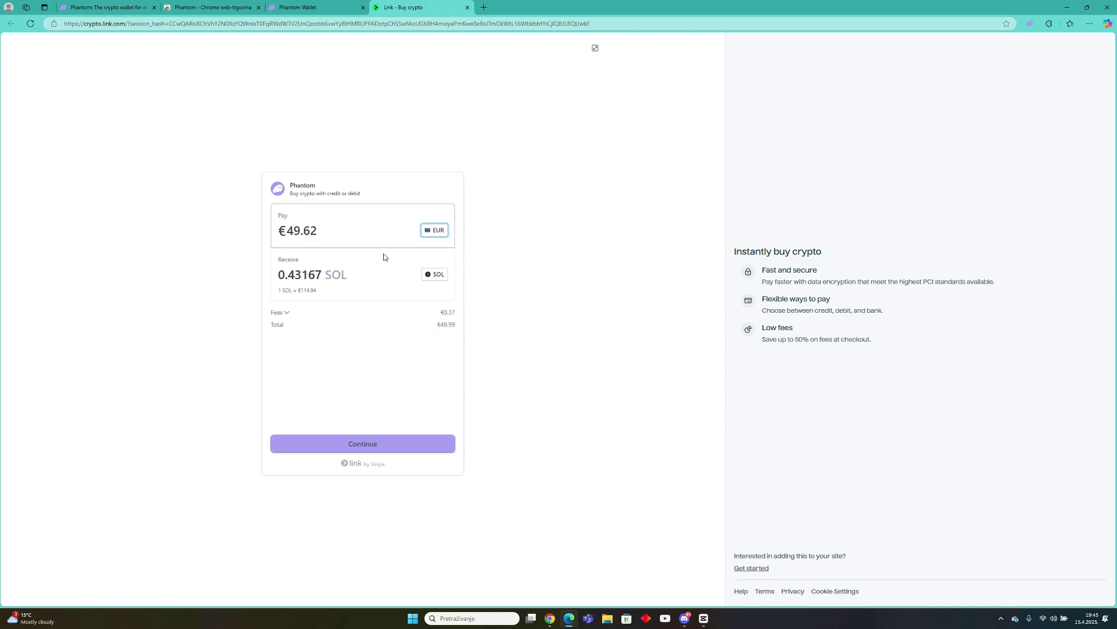
{"action": "left_click", "coordinate": [375, 445]}
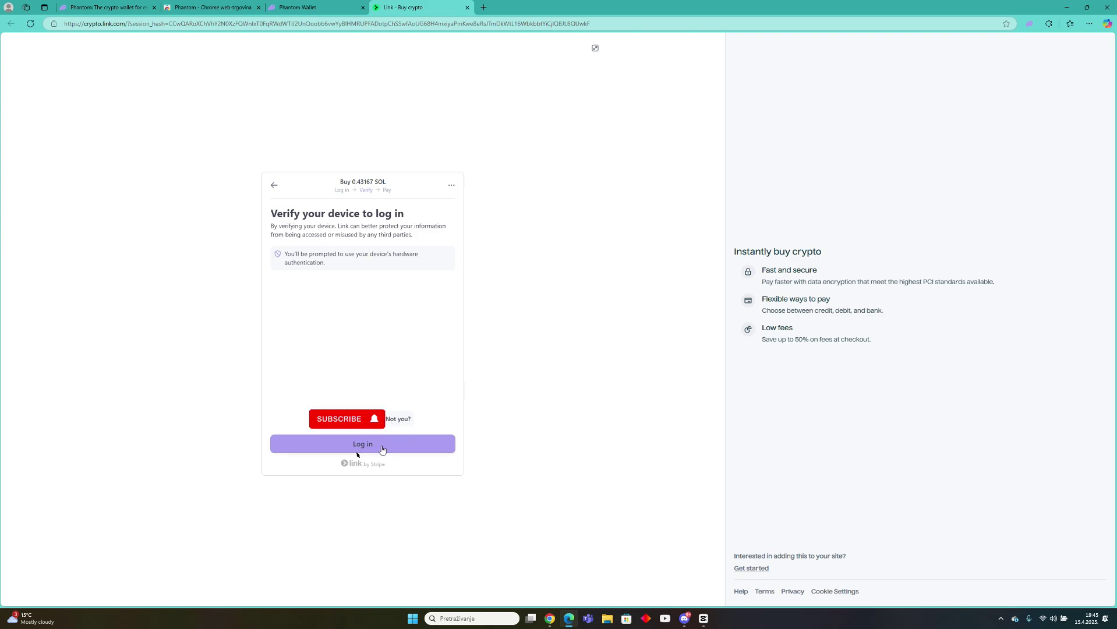
Log in to Link, accept the suggested Solana wallet, and pay with the saved Visa Debit card.
{"action": "left_click", "coordinate": [382, 449]}
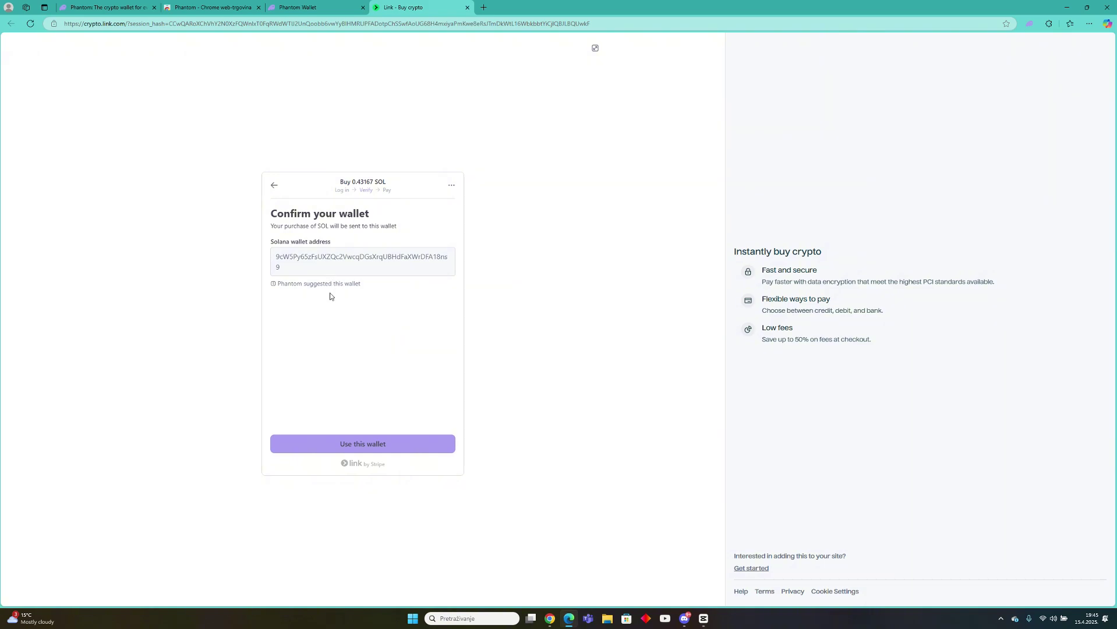
{"action": "left_click", "coordinate": [361, 449]}
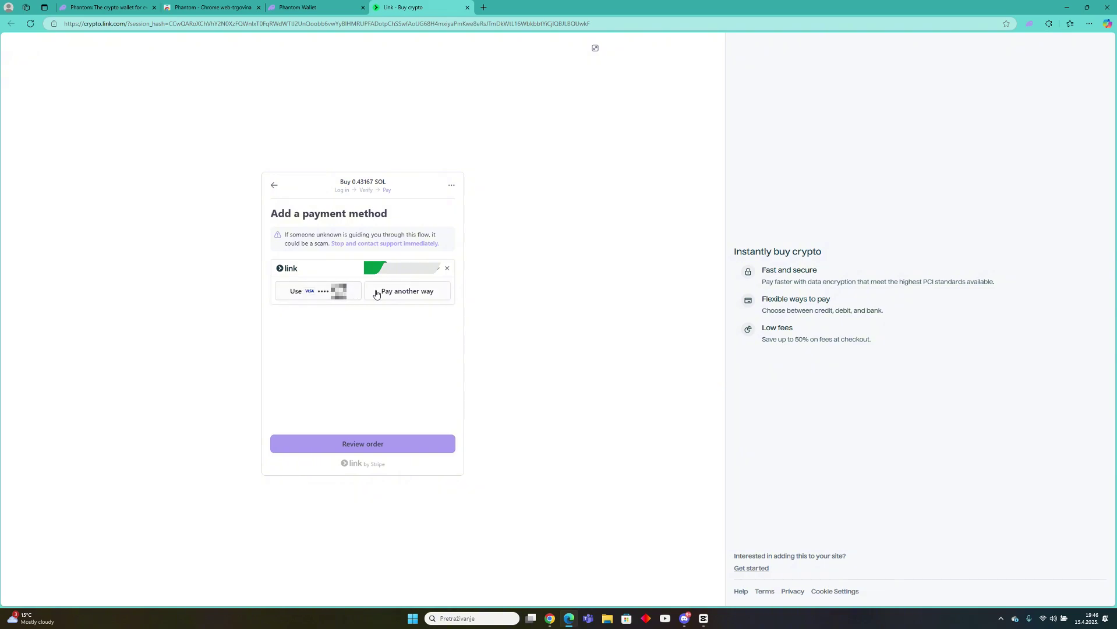
{"action": "left_click", "coordinate": [373, 449]}
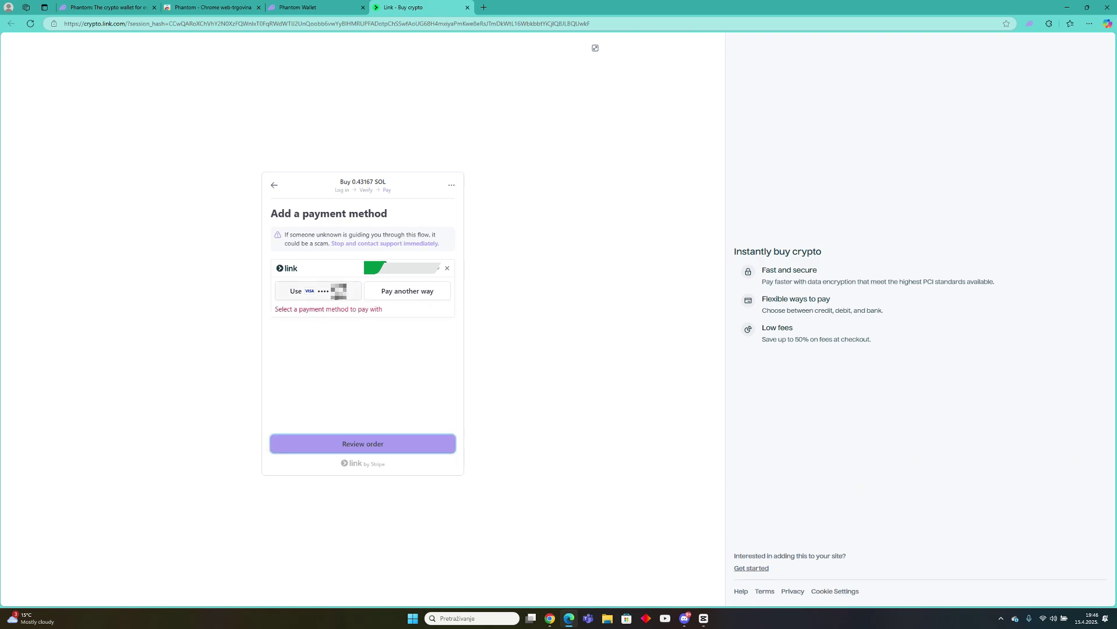
{"action": "left_click", "coordinate": [334, 292]}
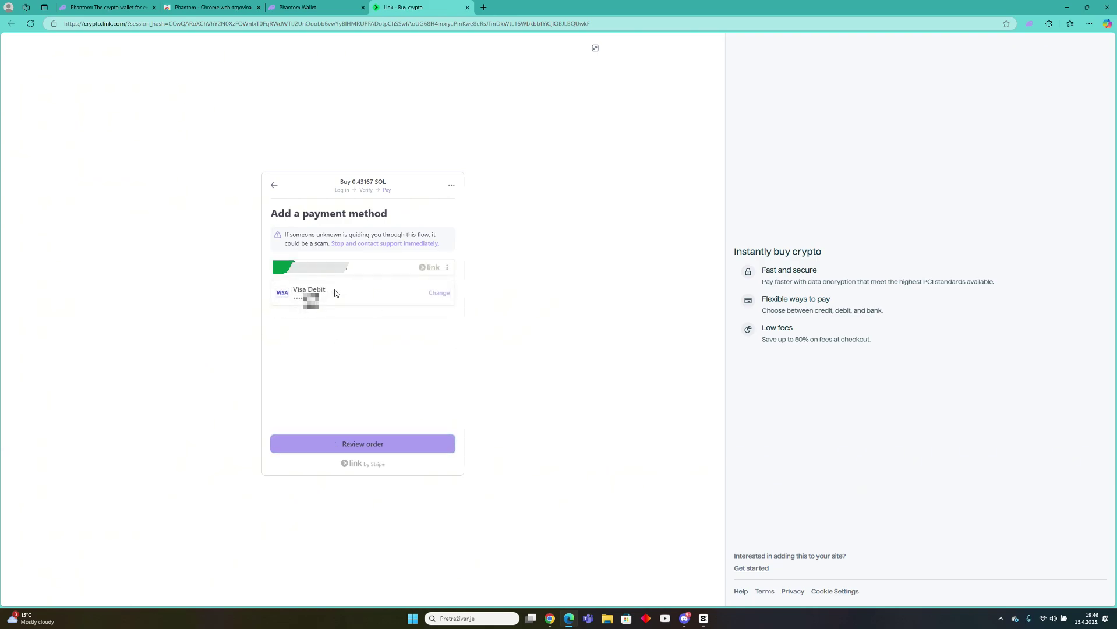
{"action": "left_click", "coordinate": [366, 447]}
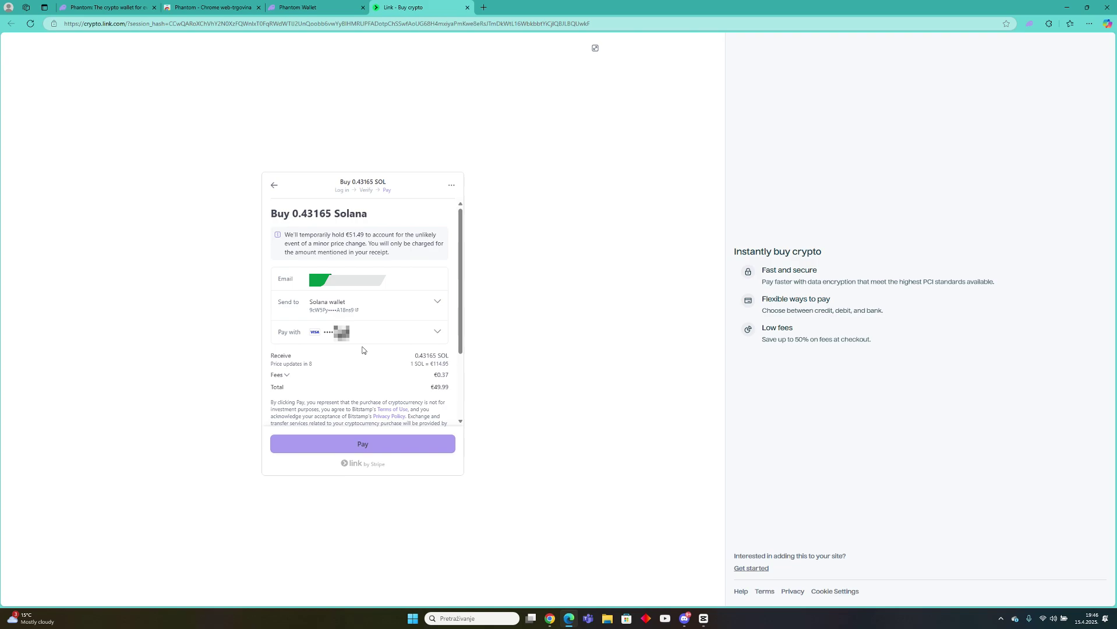
Pay €49.99 for 0.43139 SOL using the bank verification code, accepting the updated price, then return to Phantom.
{"action": "left_click", "coordinate": [403, 454]}
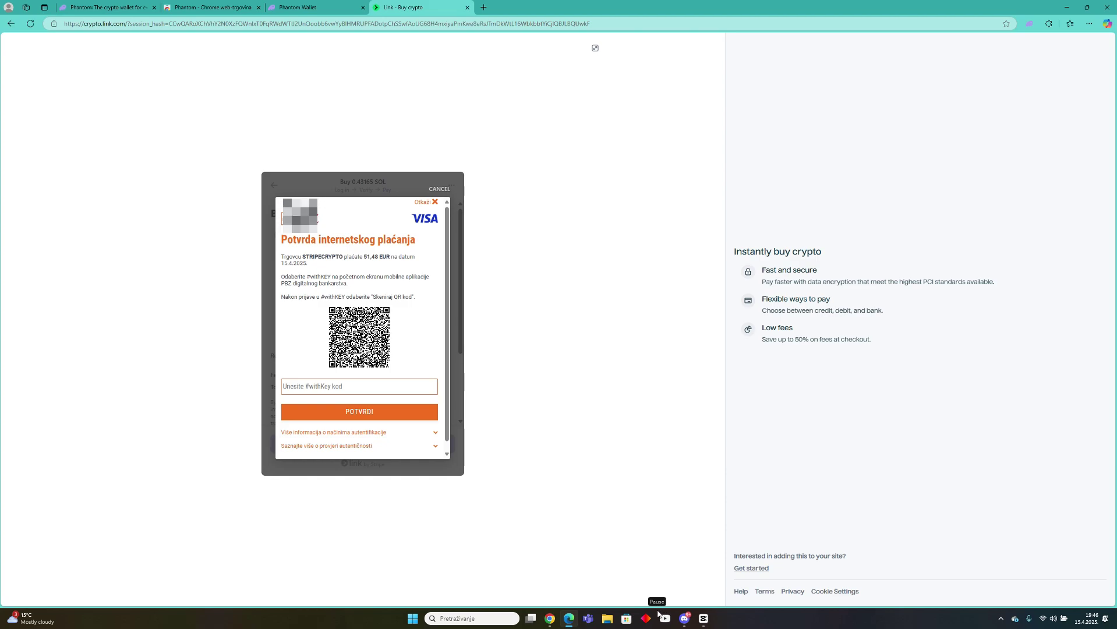
{"action": "key", "text": "ctrl+v"}
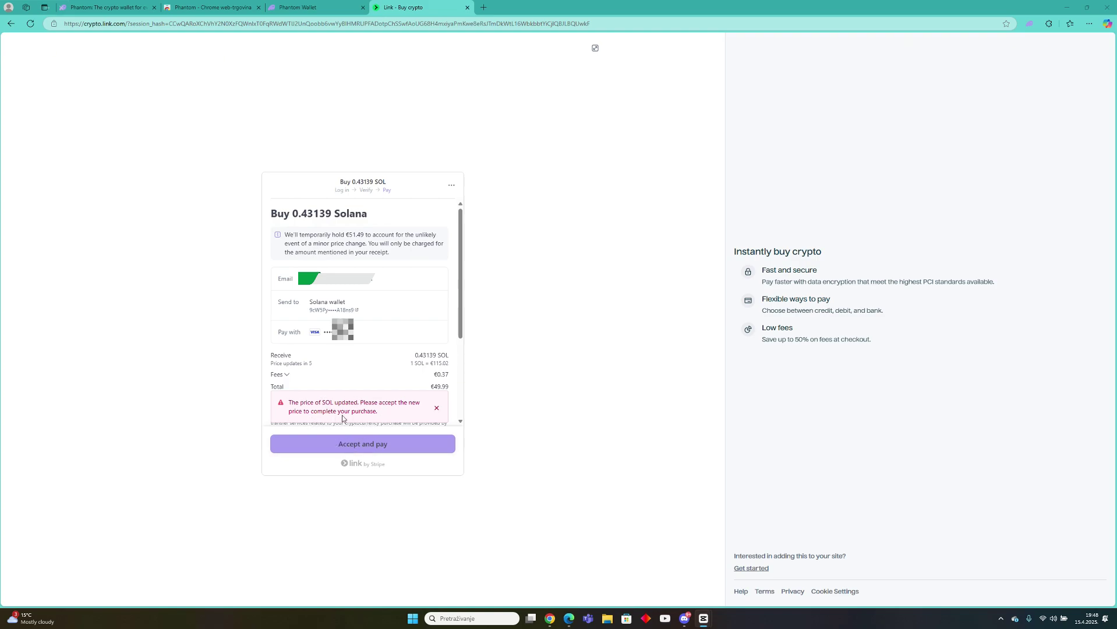
{"action": "left_click", "coordinate": [369, 446]}
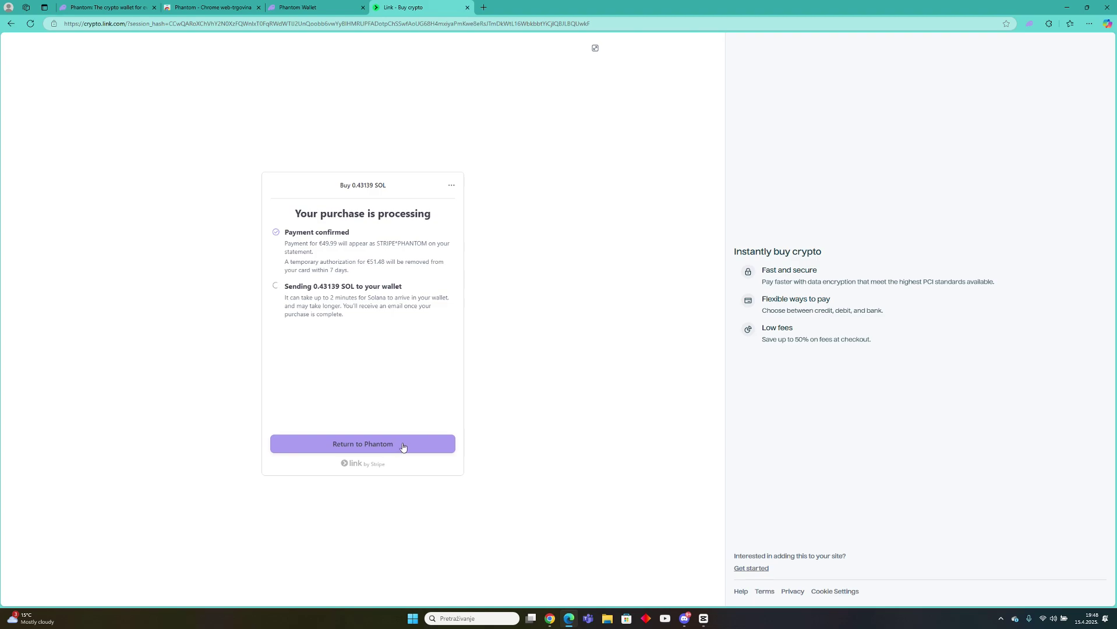
{"action": "left_click", "coordinate": [352, 450]}
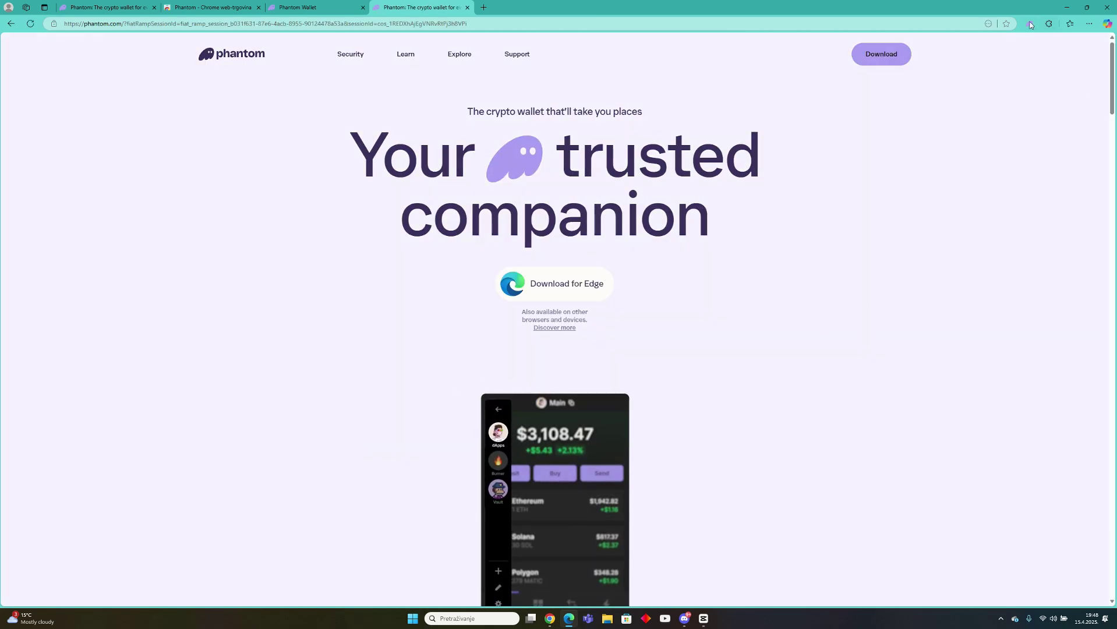
Open the Phantom wallet popup to confirm the balance of 0.46684 SOL worth $62.41.
{"action": "left_click", "coordinate": [1030, 24]}
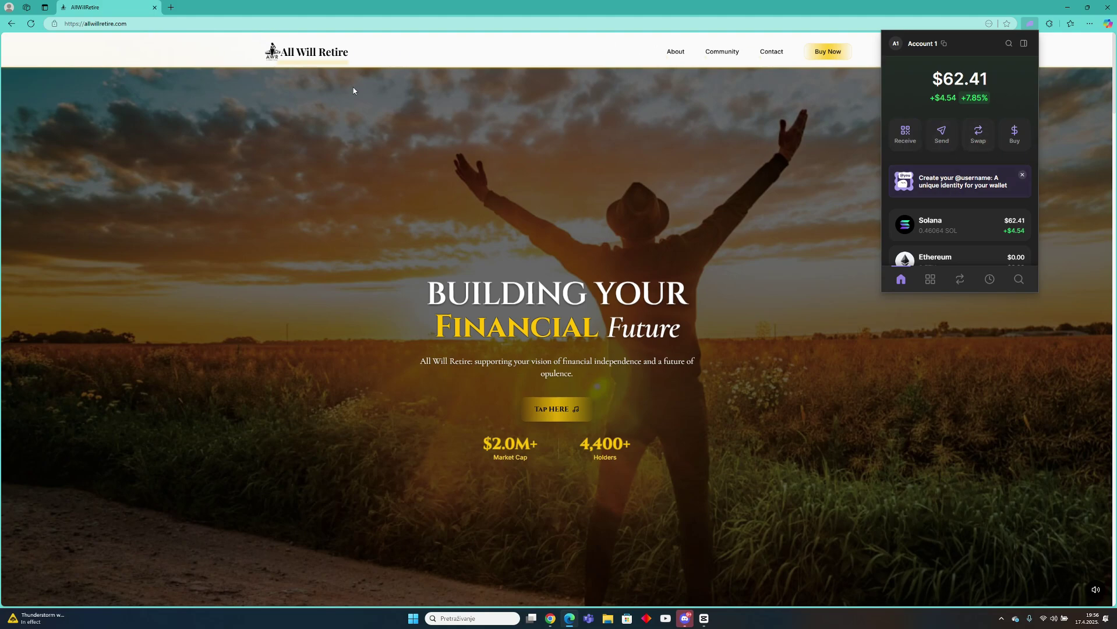
Review the All Will Retire homepage stats: $2.0M+ market cap and 4,400+ holders.
{"action": "left_click", "coordinate": [129, 26]}
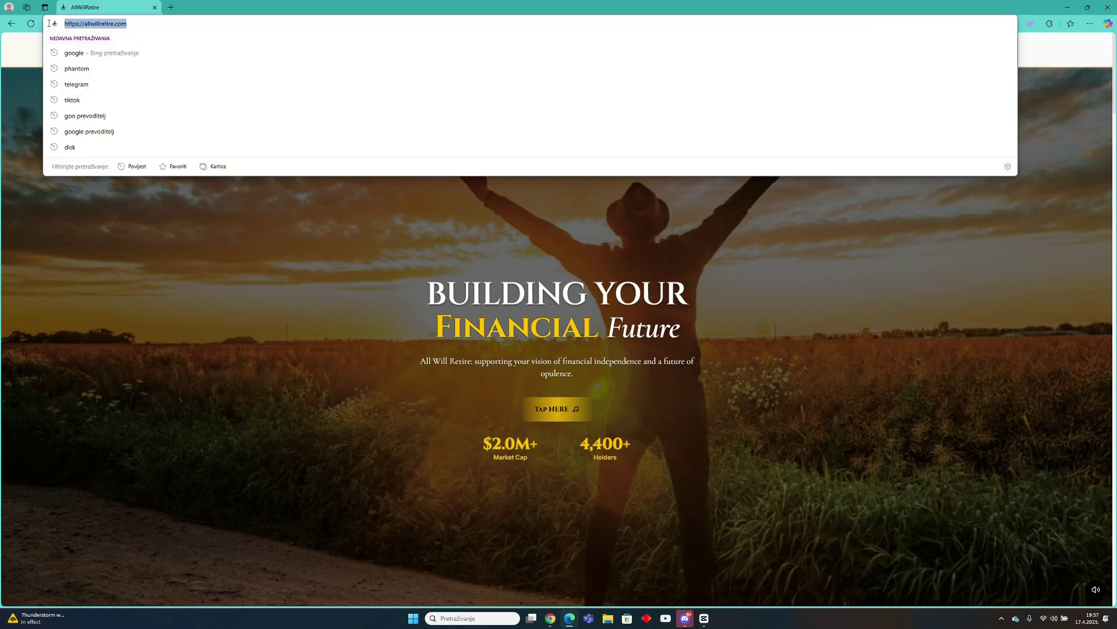
{"action": "left_click", "coordinate": [371, 294]}
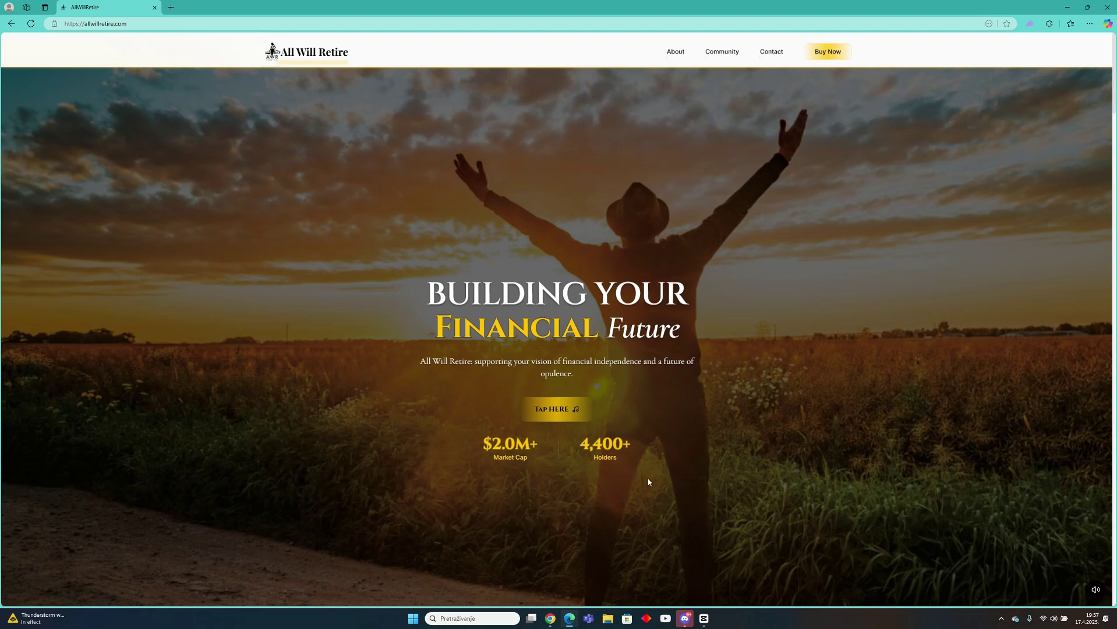
{"action": "scroll", "coordinate": [649, 482], "scroll_direction": "down", "scroll_amount": 2}
{"action": "double_click", "coordinate": [501, 367]}
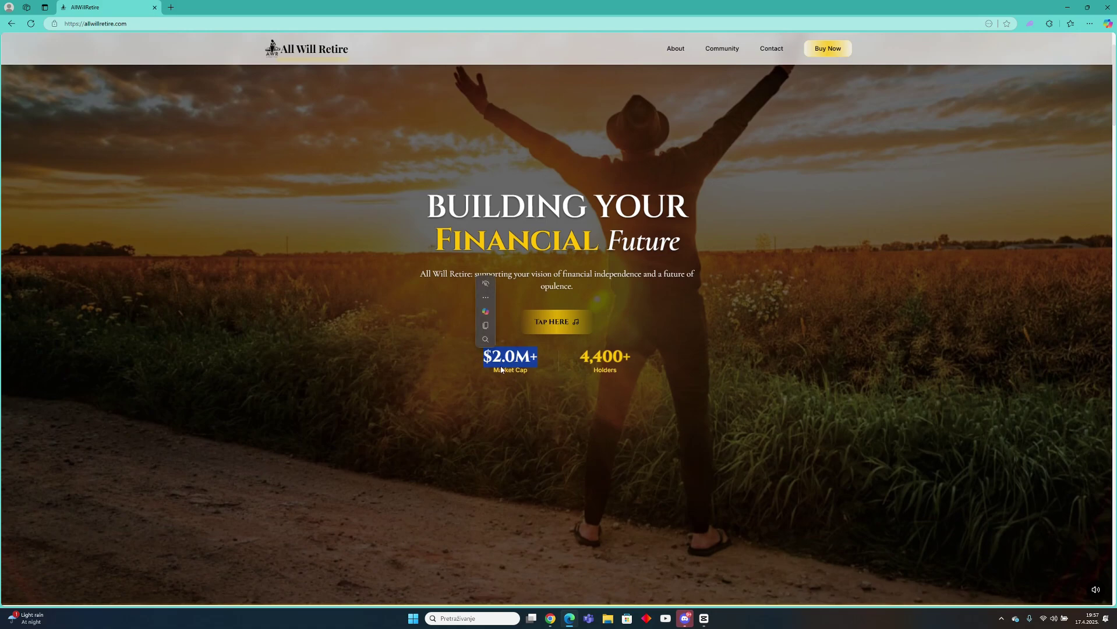
{"action": "left_click", "coordinate": [544, 373]}
{"action": "double_click", "coordinate": [606, 357]}
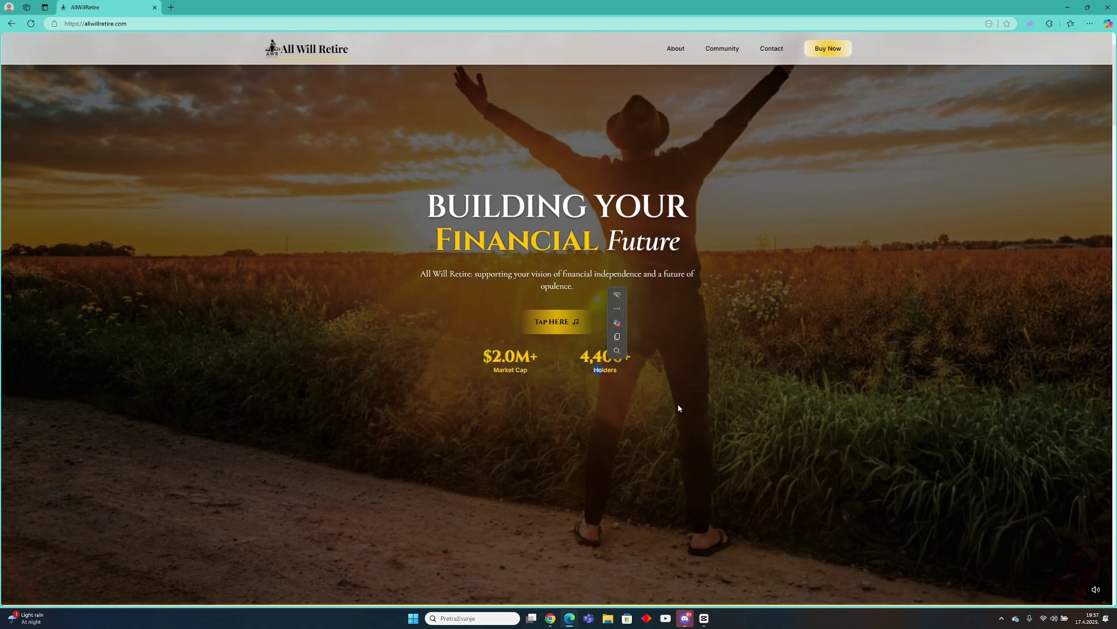
{"action": "left_click", "coordinate": [561, 488]}
Scroll down to the footer's AWR token section with address, CoinGecko and DexScreener details.
{"action": "scroll", "coordinate": [561, 488], "scroll_direction": "up", "scroll_amount": 2}
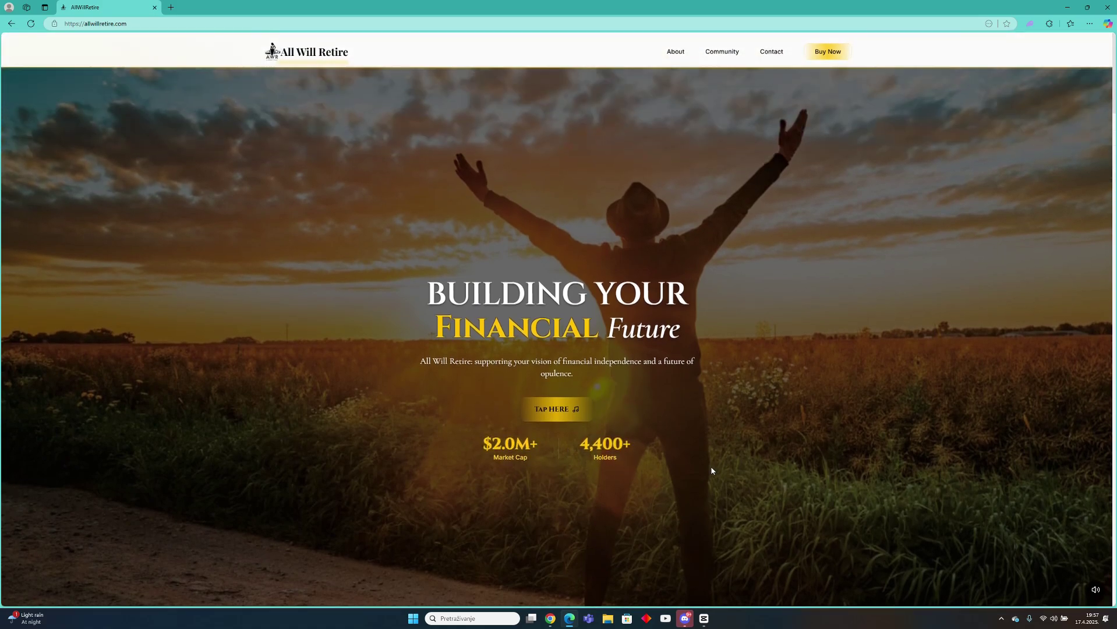
{"action": "scroll", "coordinate": [712, 470], "scroll_direction": "down", "scroll_amount": 3}
{"action": "scroll", "coordinate": [657, 484], "scroll_direction": "up", "scroll_amount": 3}
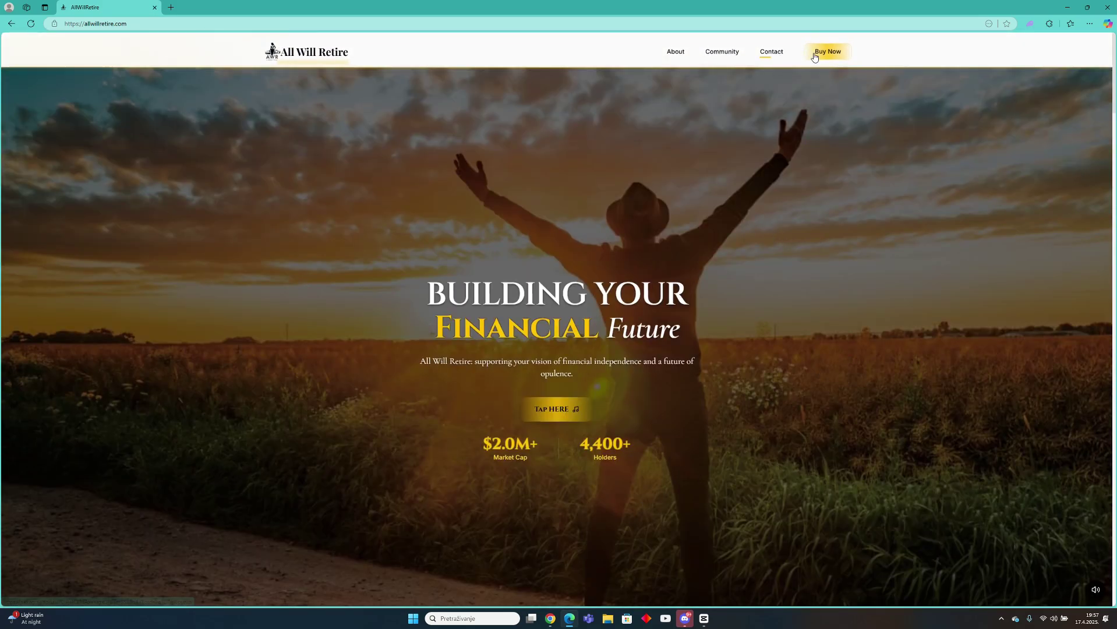
{"action": "scroll", "coordinate": [685, 388], "scroll_direction": "down", "scroll_amount": 3}
{"action": "scroll", "coordinate": [672, 385], "scroll_direction": "up", "scroll_amount": 3}
{"action": "scroll", "coordinate": [693, 419], "scroll_direction": "down", "scroll_amount": 15}
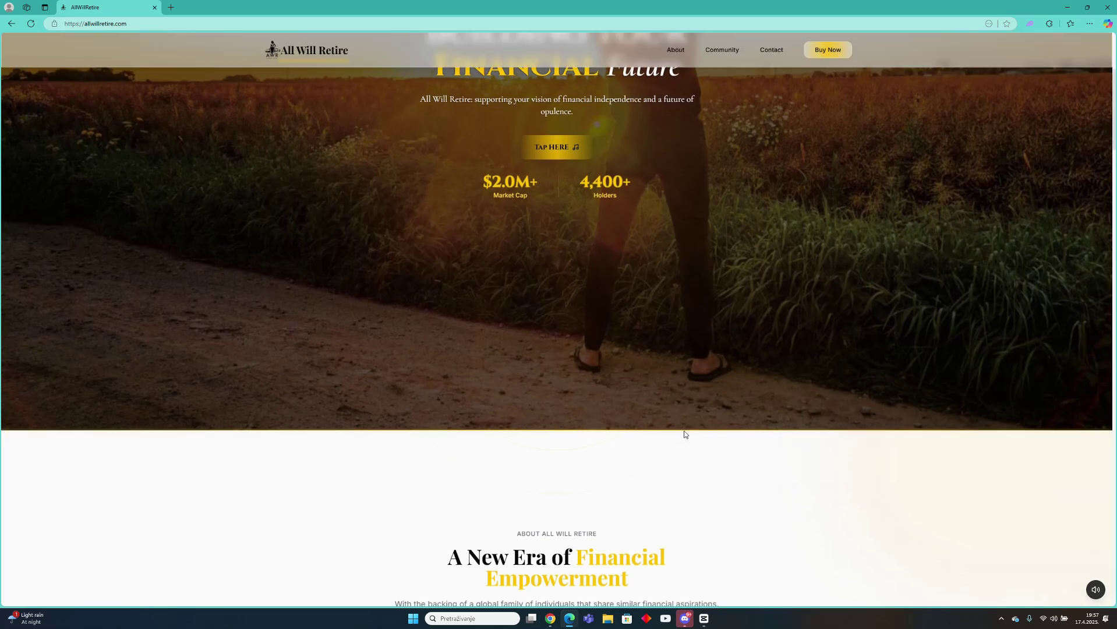
{"action": "scroll", "coordinate": [705, 421], "scroll_direction": "down", "scroll_amount": 20}
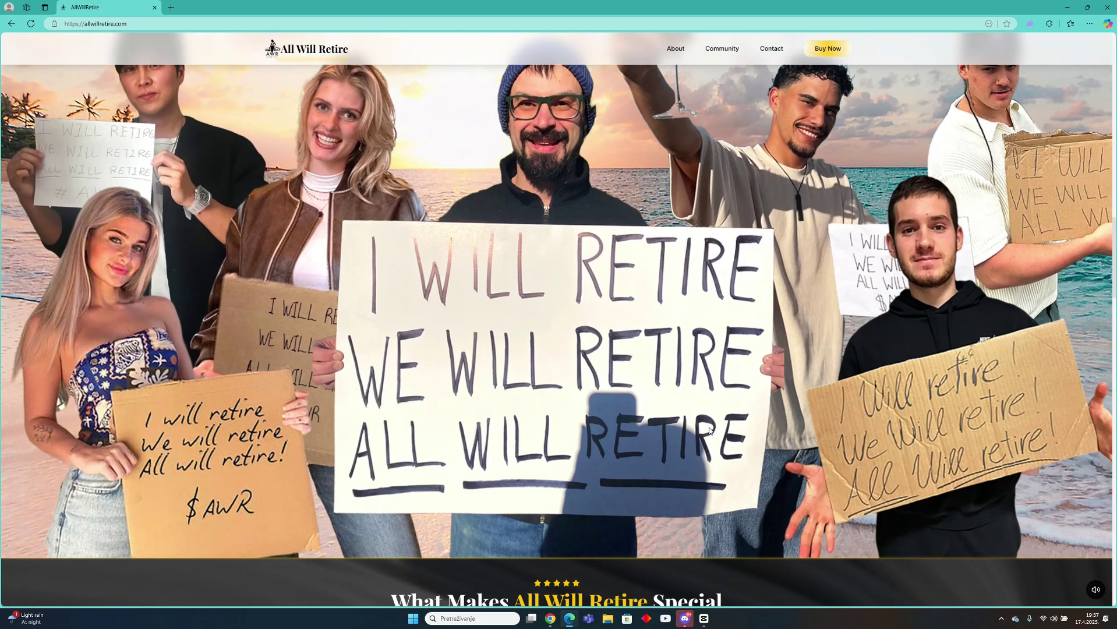
{"action": "scroll", "coordinate": [709, 431], "scroll_direction": "down", "scroll_amount": 5}
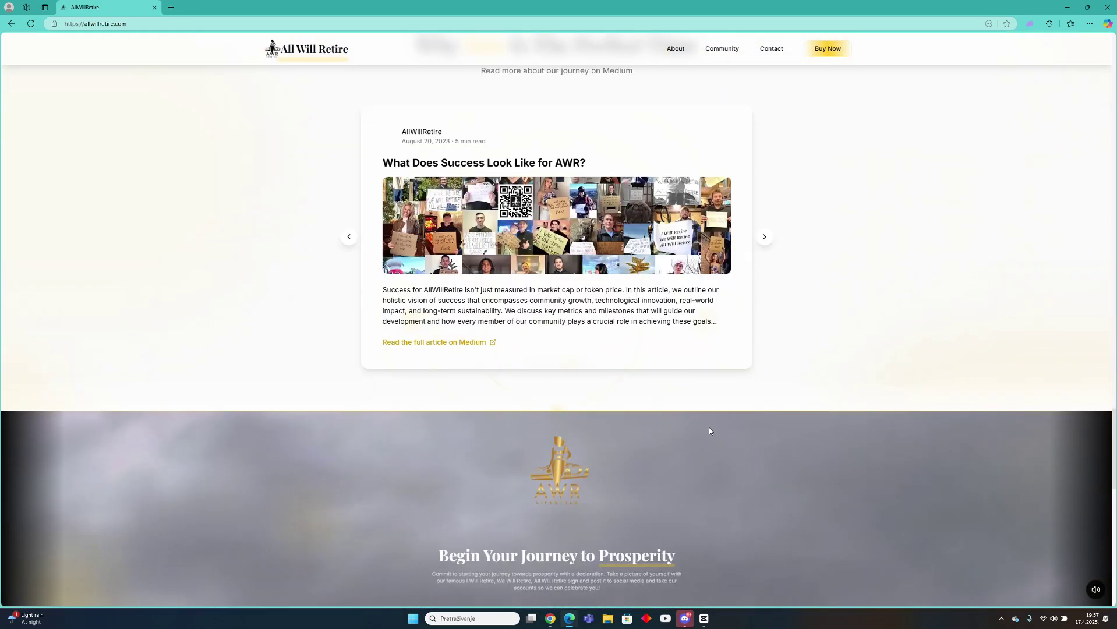
{"action": "scroll", "coordinate": [709, 427], "scroll_direction": "up", "scroll_amount": 2}
{"action": "scroll", "coordinate": [709, 427], "scroll_direction": "down", "scroll_amount": 10}
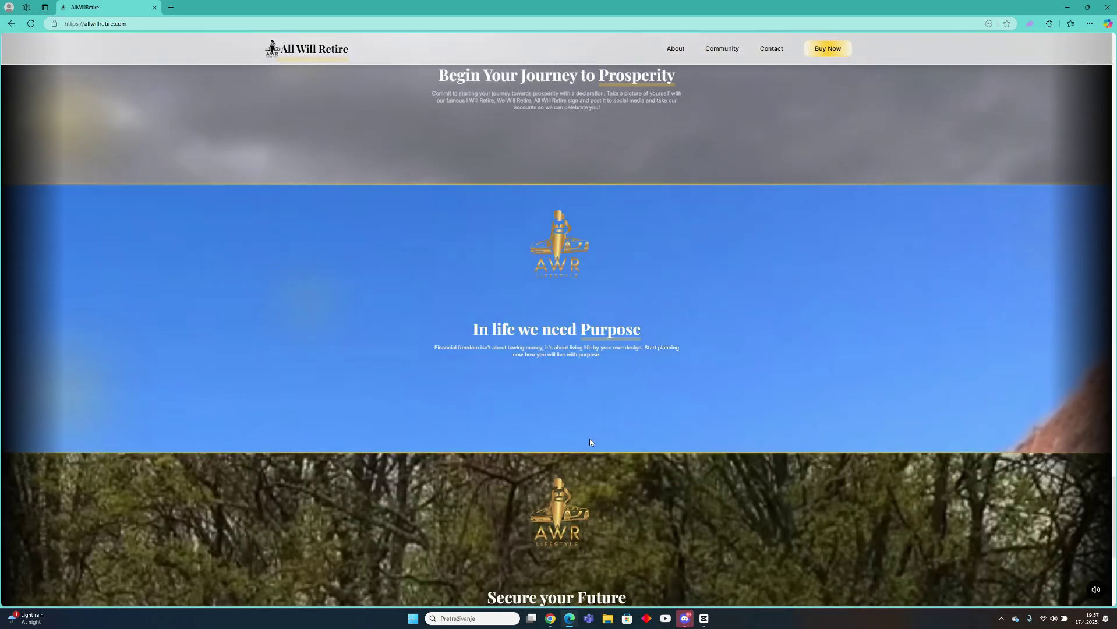
{"action": "scroll", "coordinate": [589, 439], "scroll_direction": "down", "scroll_amount": 5}
{"action": "scroll", "coordinate": [584, 474], "scroll_direction": "up", "scroll_amount": 3}
{"action": "scroll", "coordinate": [584, 475], "scroll_direction": "up", "scroll_amount": 10}
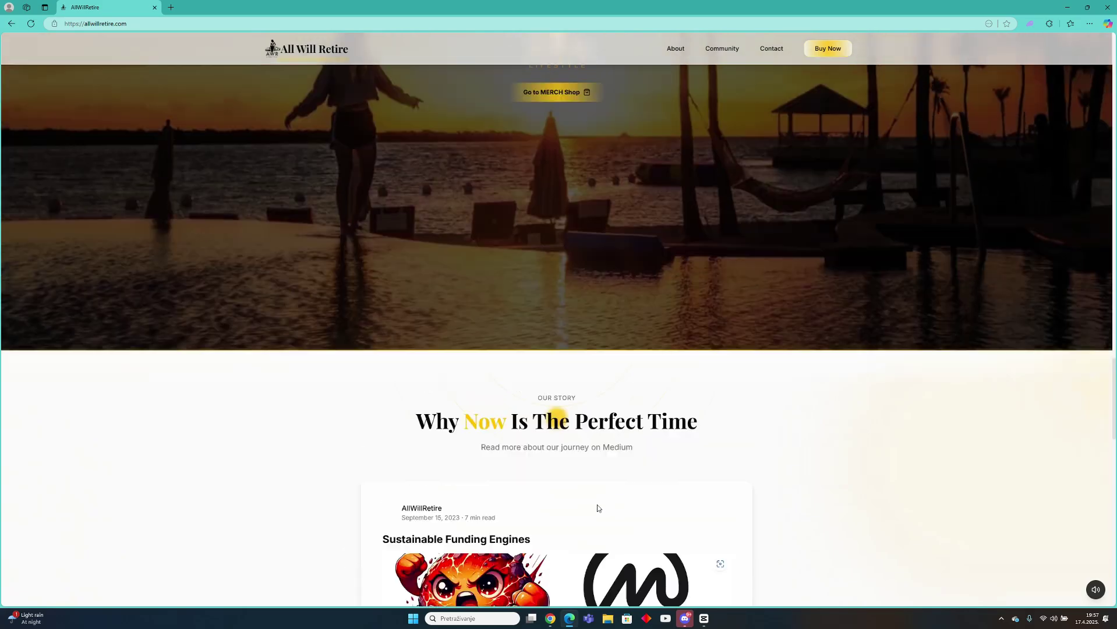
{"action": "scroll", "coordinate": [597, 504], "scroll_direction": "down", "scroll_amount": 10}
{"action": "scroll", "coordinate": [596, 499], "scroll_direction": "down", "scroll_amount": 8}
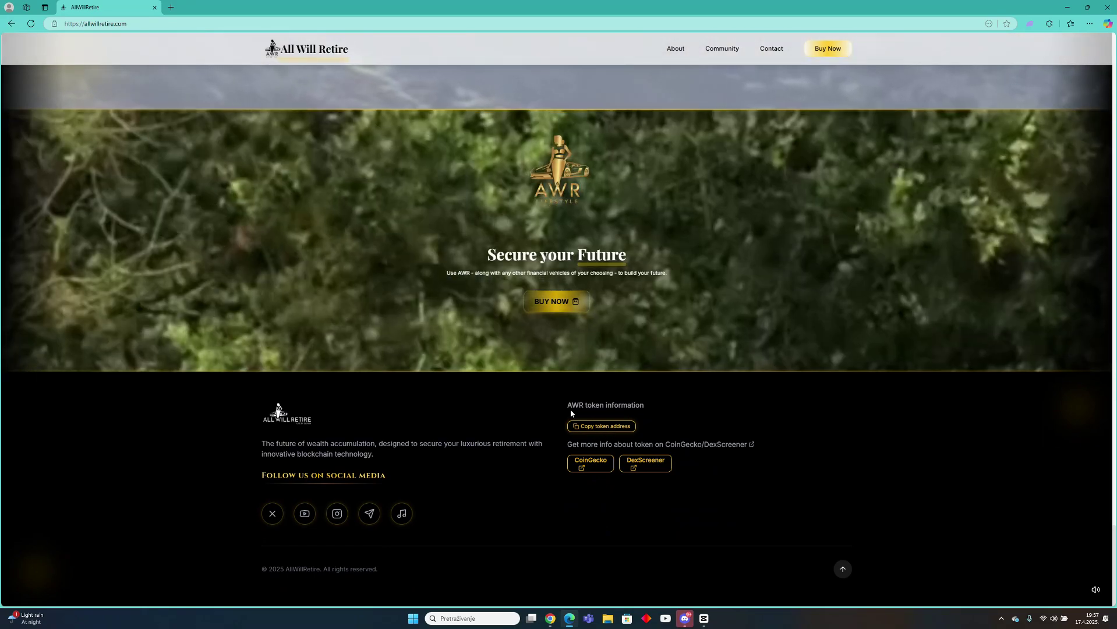
{"action": "left_click_drag", "start_coordinate": [570, 411], "coordinate": [622, 408]}
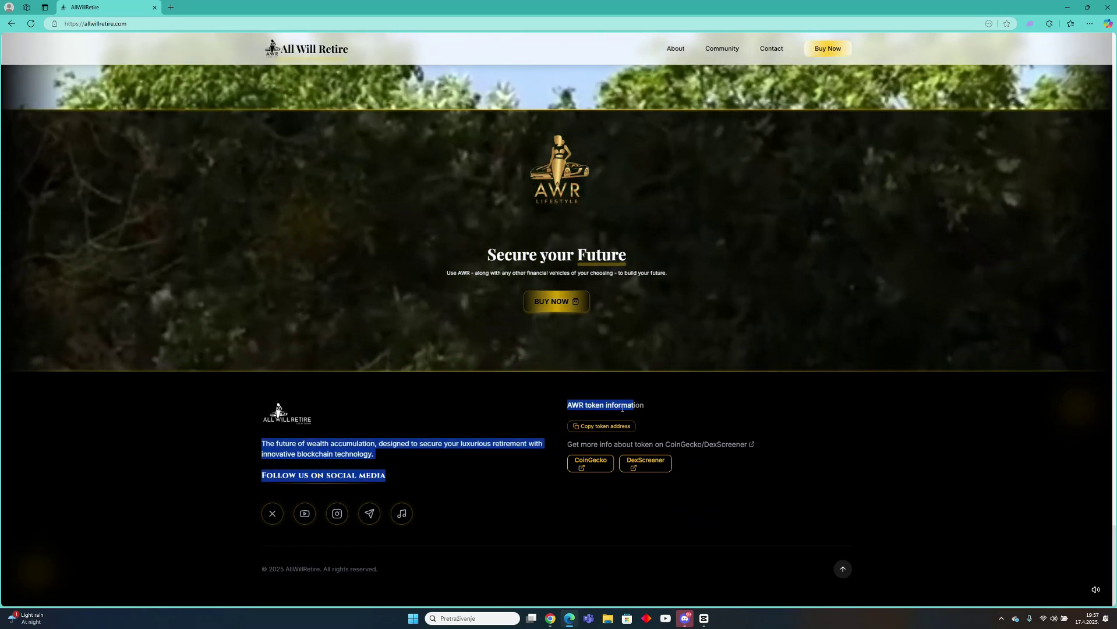
{"action": "left_click", "coordinate": [618, 426]}
{"action": "scroll", "coordinate": [583, 508], "scroll_direction": "down", "scroll_amount": 5}
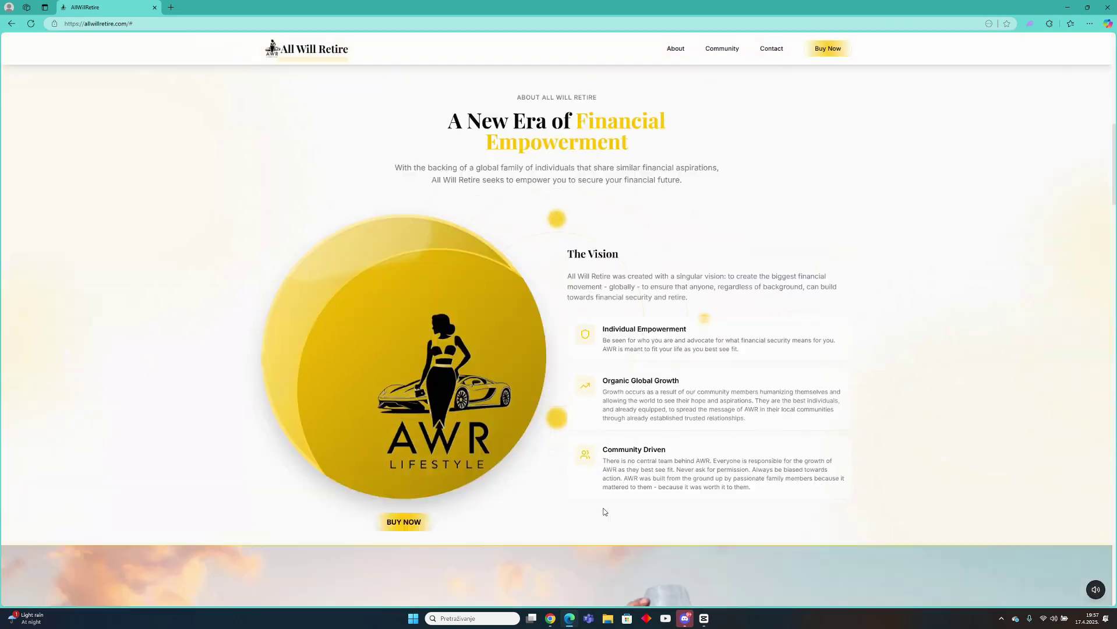
{"action": "scroll", "coordinate": [604, 512], "scroll_direction": "down", "scroll_amount": 15}
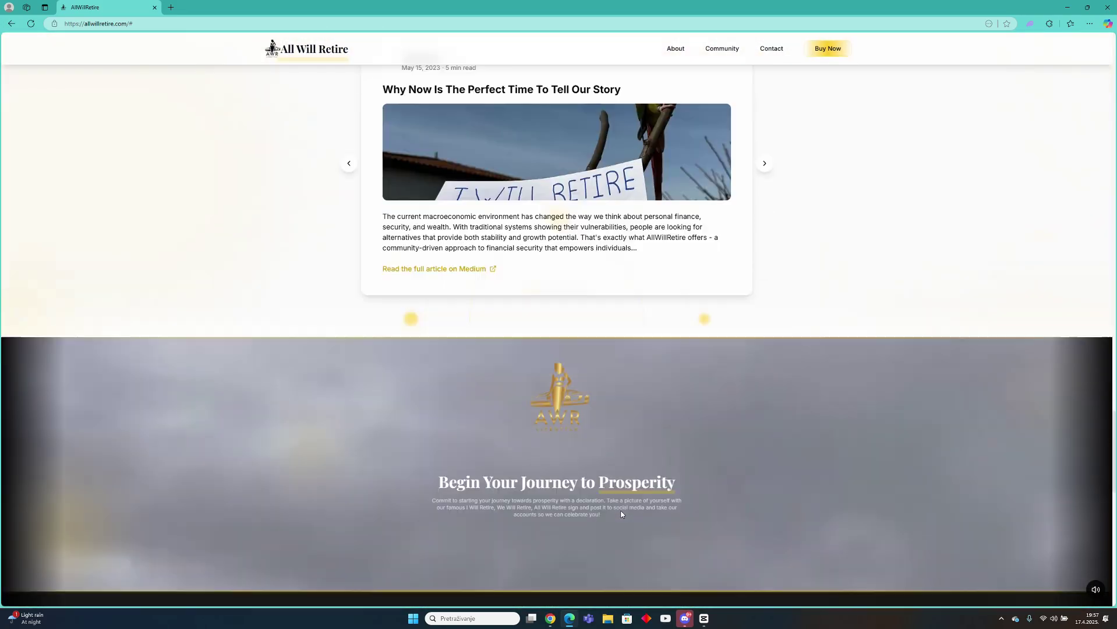
{"action": "scroll", "coordinate": [621, 515], "scroll_direction": "down", "scroll_amount": 10}
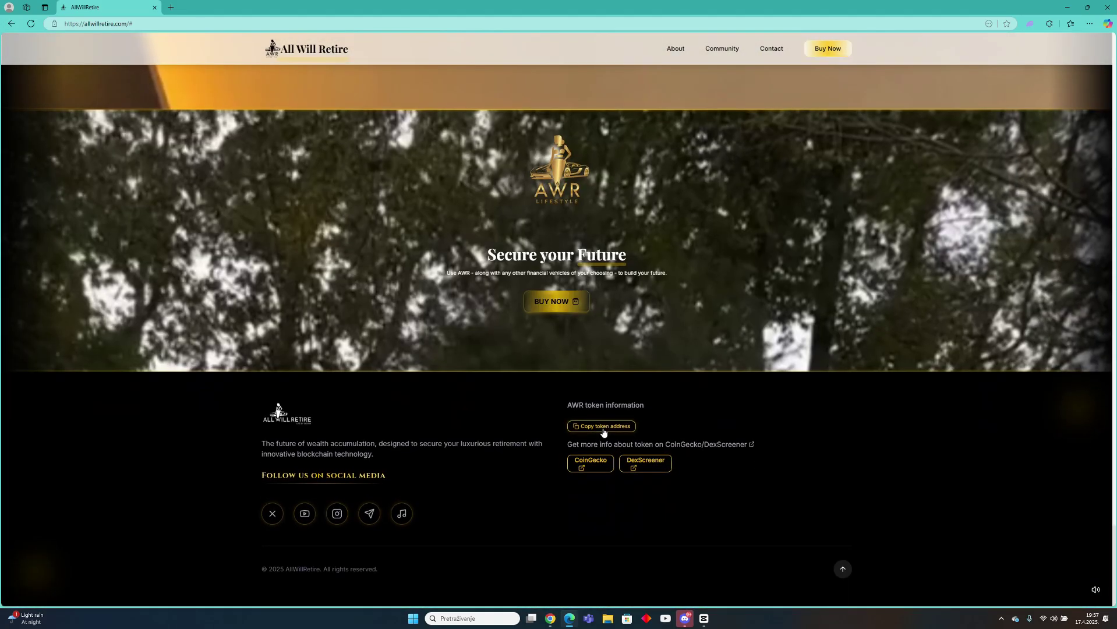
Copy the AWR contract address and start a Phantom swap paying with SOL.
{"action": "left_click", "coordinate": [603, 429]}
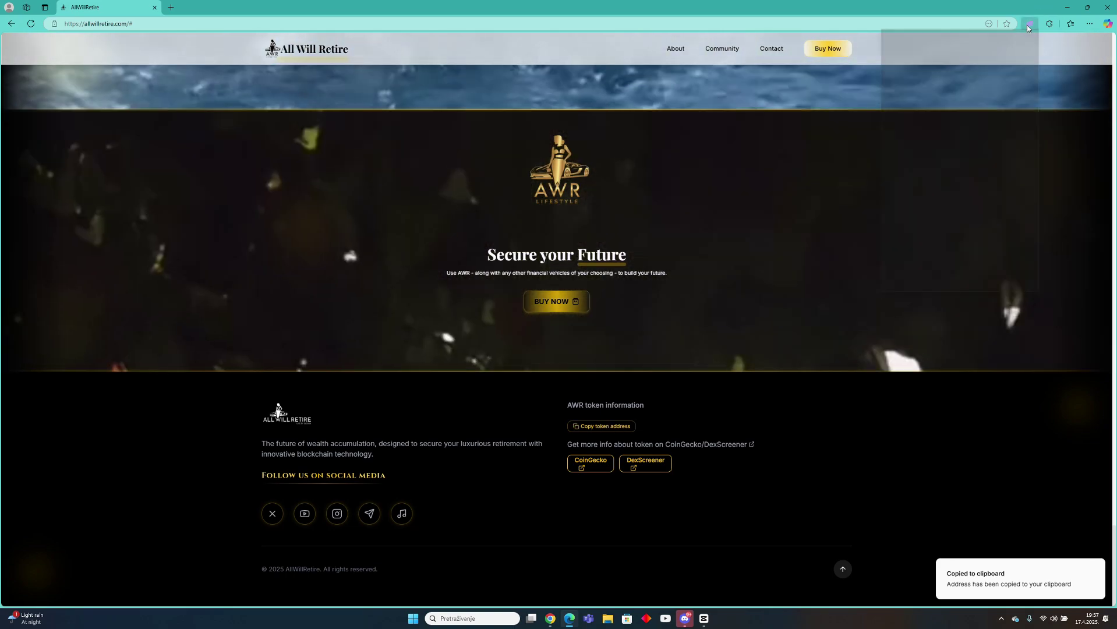
{"action": "left_click", "coordinate": [1028, 25]}
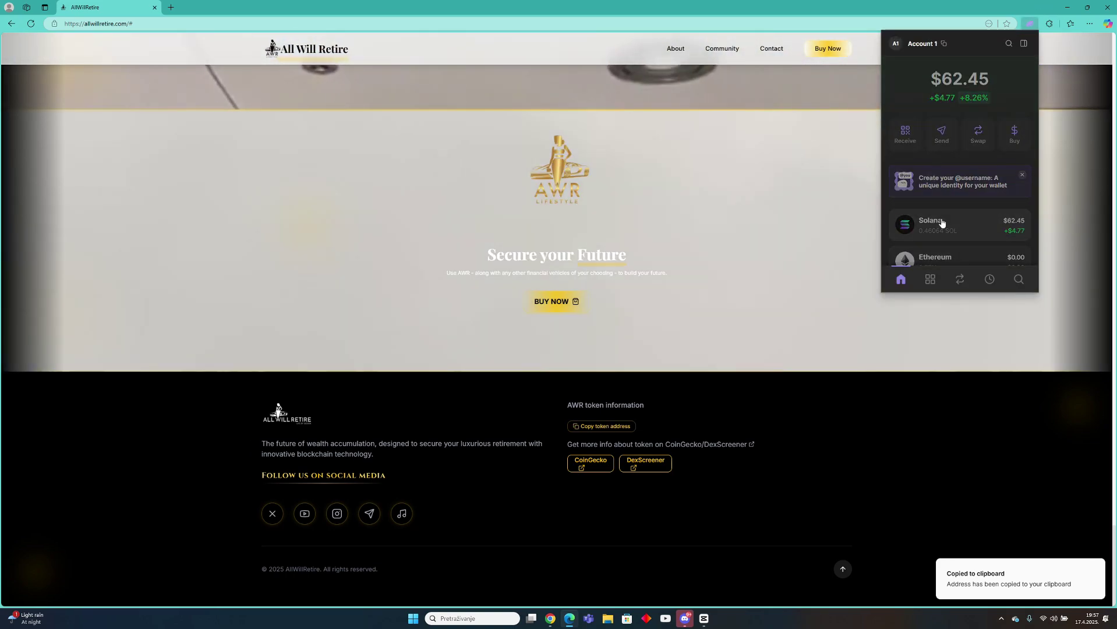
{"action": "left_click", "coordinate": [942, 222]}
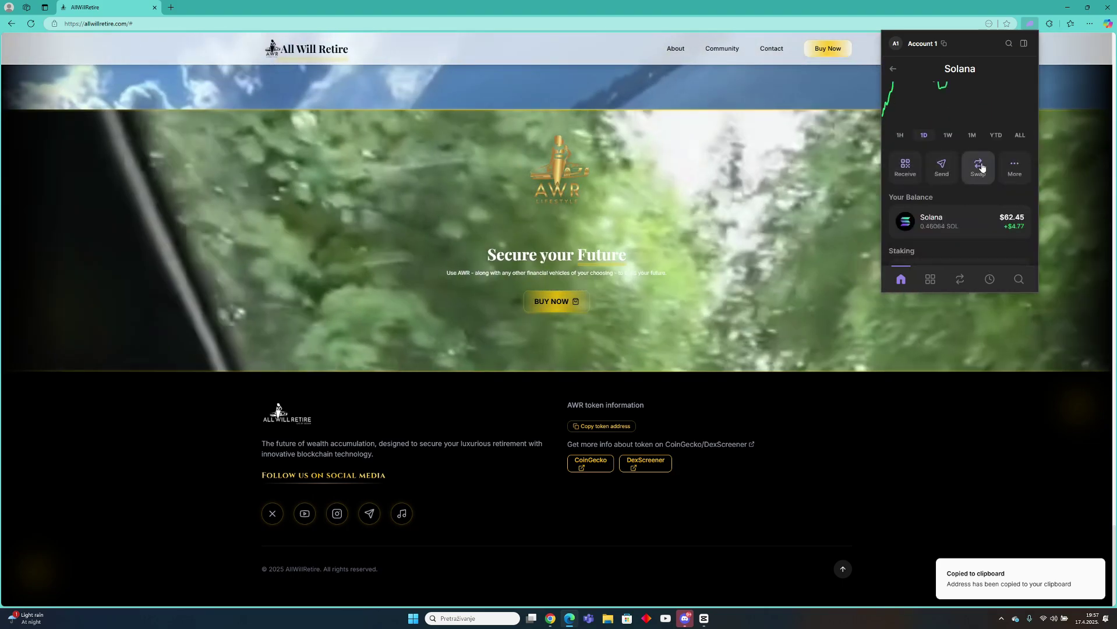
{"action": "left_click", "coordinate": [978, 166]}
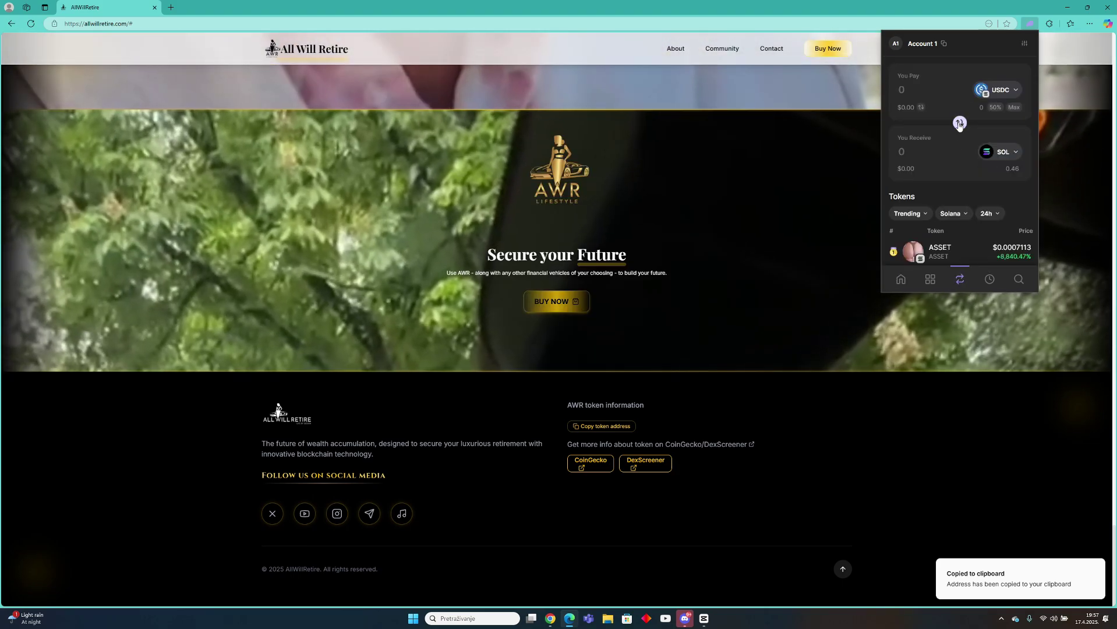
{"action": "left_click", "coordinate": [960, 123]}
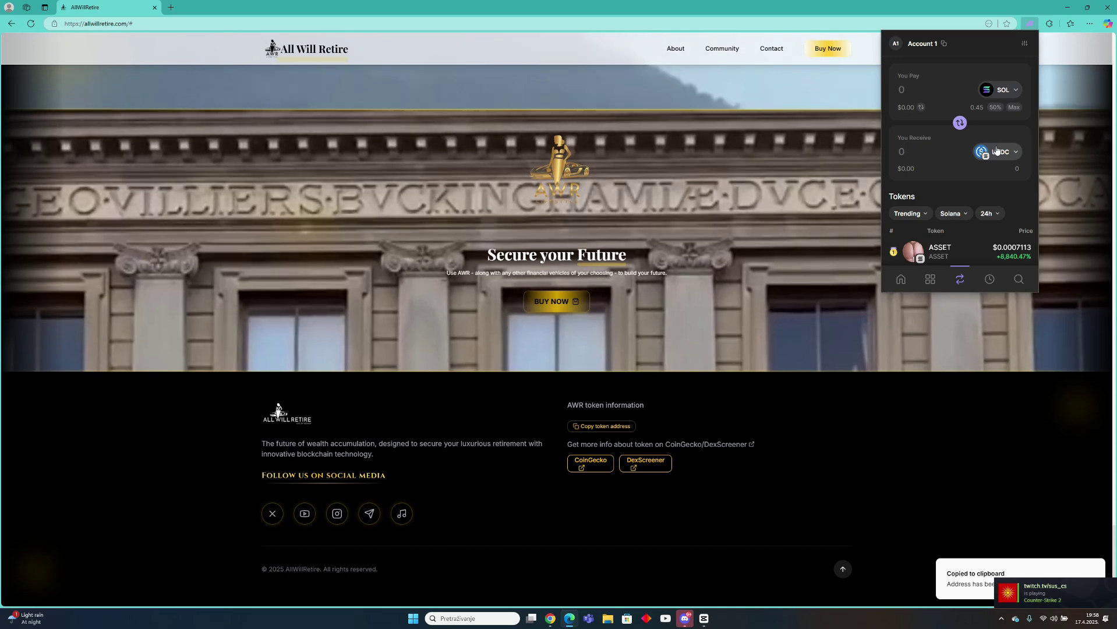
Paste the copied AWR address into the receive-token search to find All Will Retire.
{"action": "left_click", "coordinate": [996, 151]}
{"action": "right_click", "coordinate": [922, 76]}
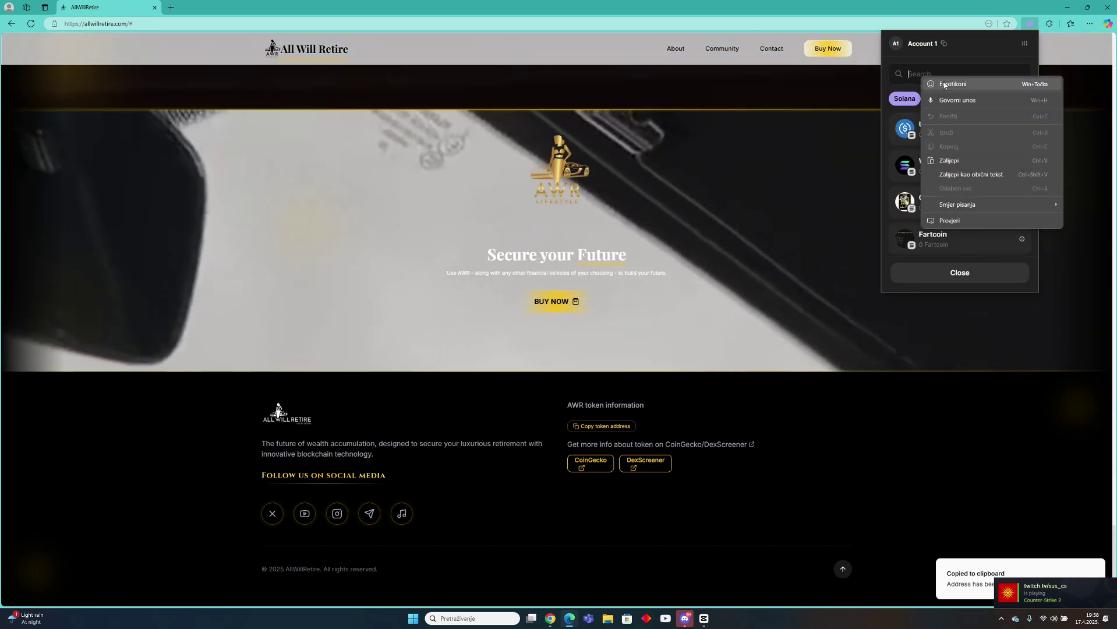
{"action": "left_click", "coordinate": [948, 162]}
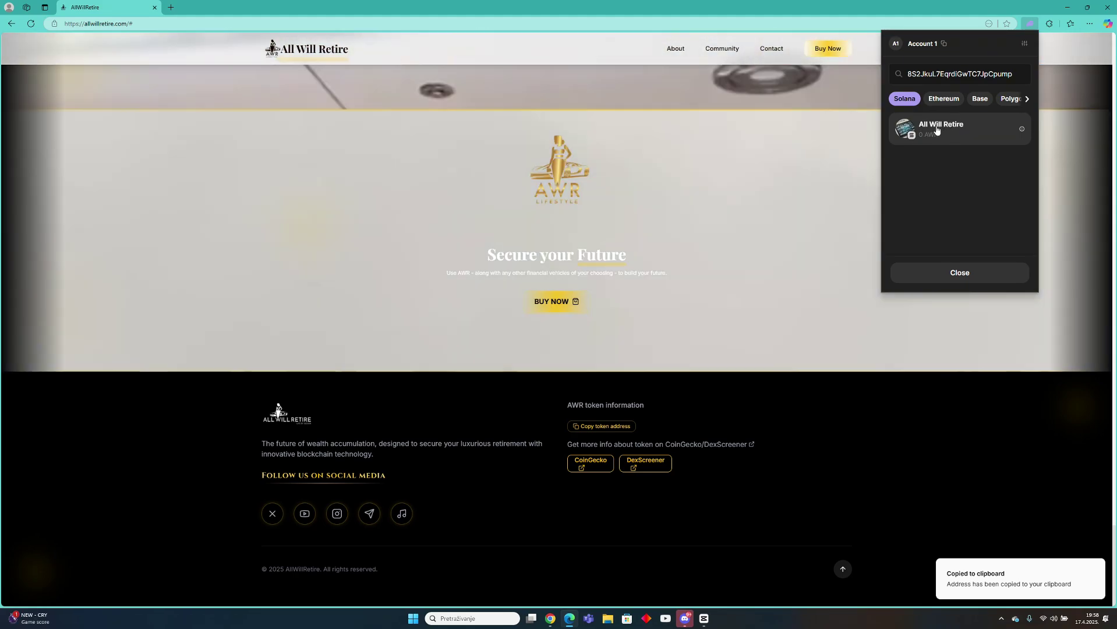
Pick All Will Retire and swap 0.43518345 SOL for about 28,596.92 AWR.
{"action": "left_click", "coordinate": [937, 129]}
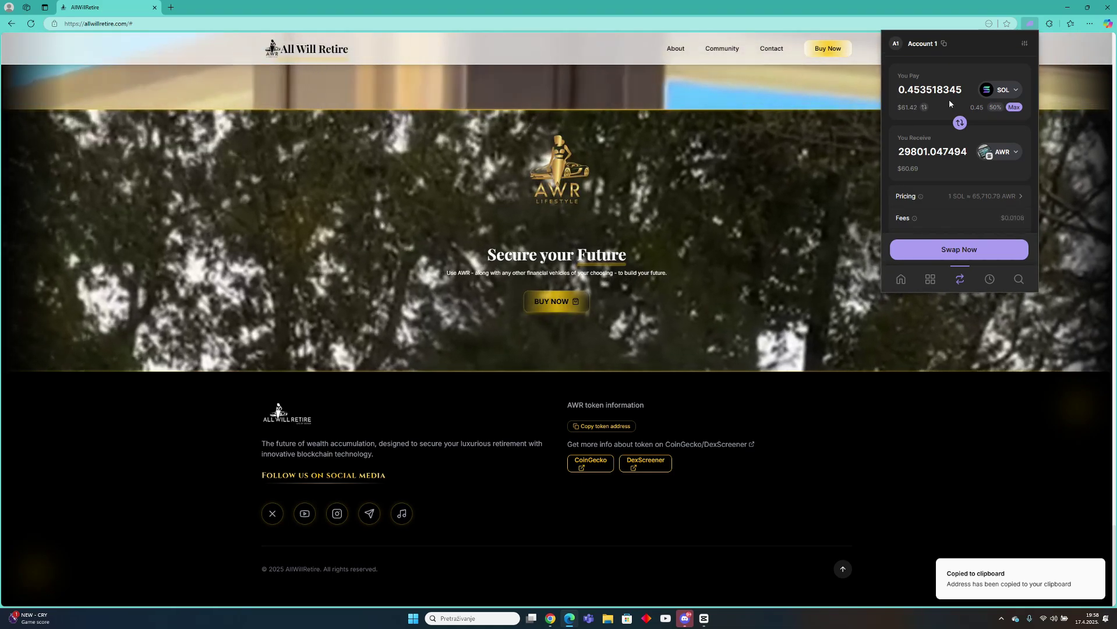
{"action": "key", "text": "BackSpace"}
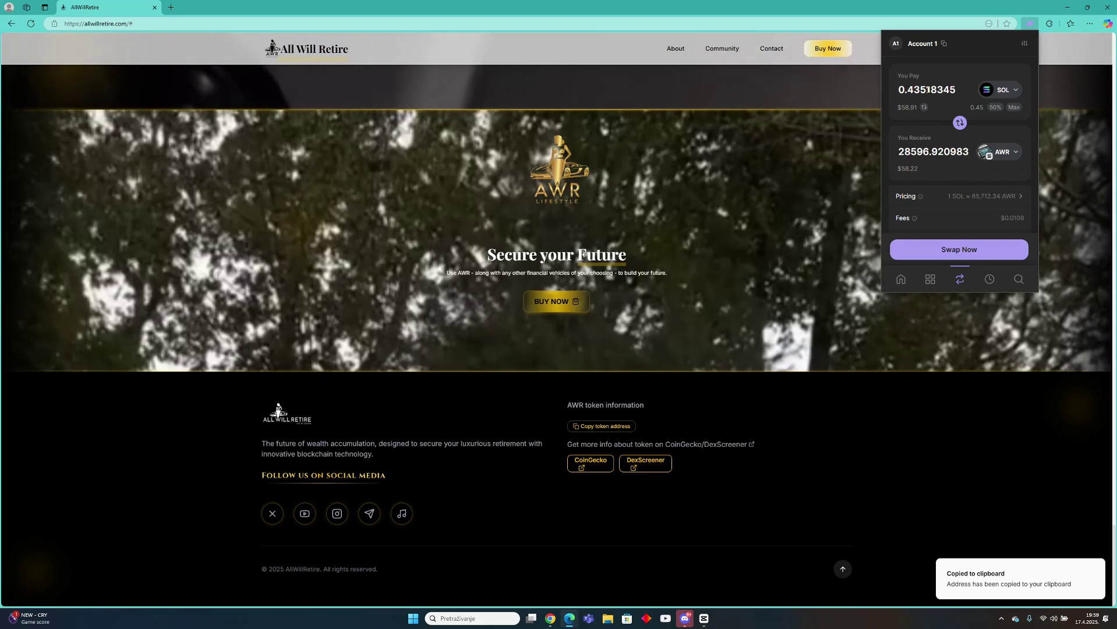
{"action": "double_click", "coordinate": [959, 89]}
{"action": "left_click", "coordinate": [958, 89]}
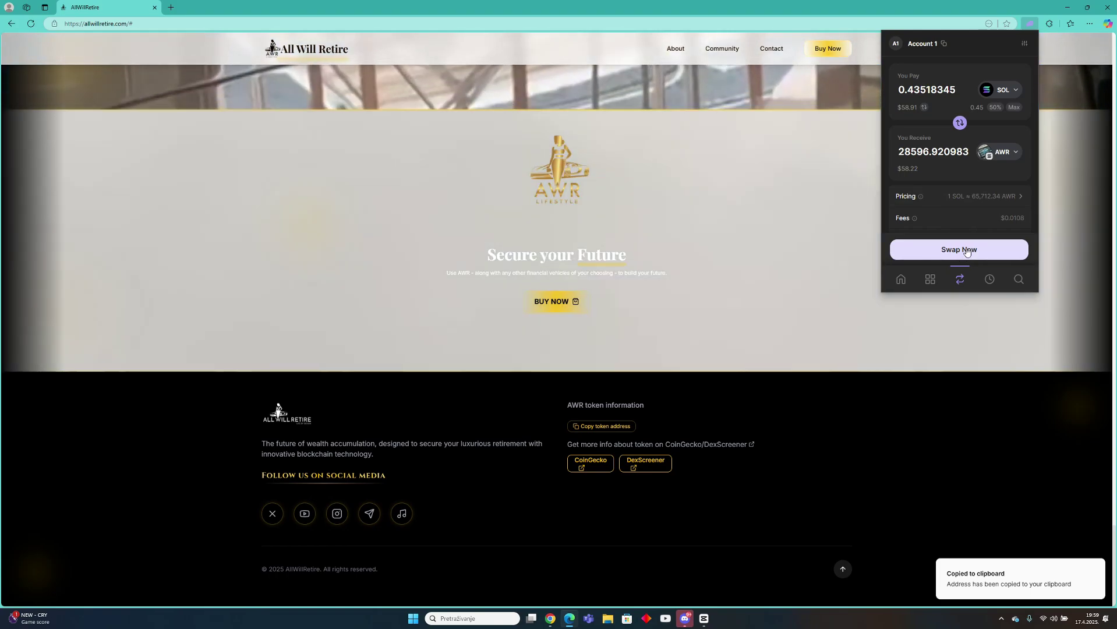
{"action": "left_click", "coordinate": [966, 251]}
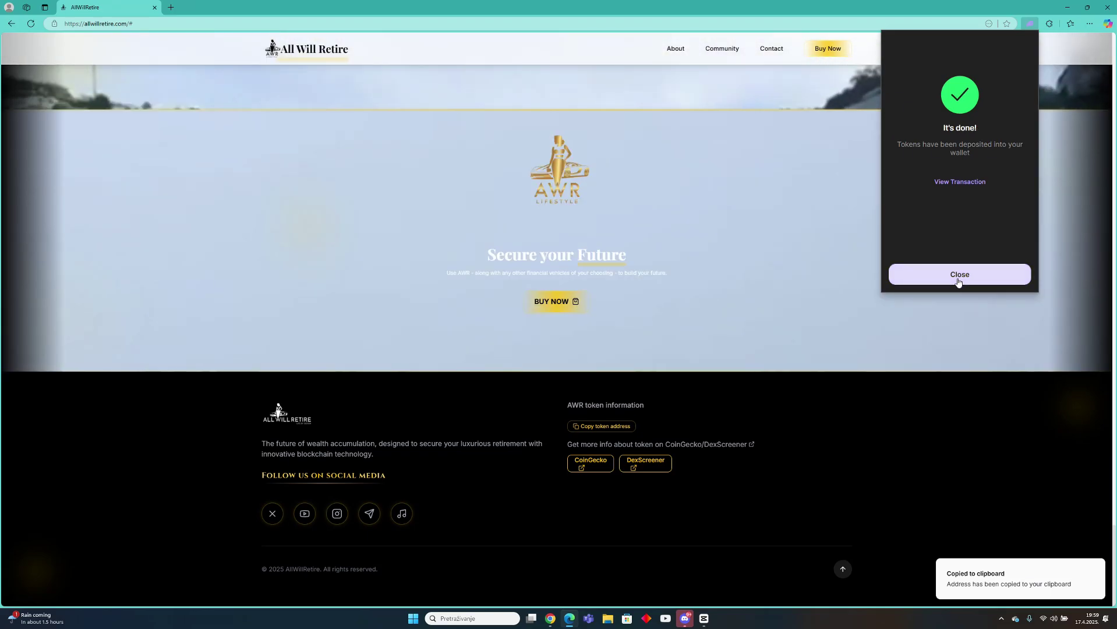
Close the success screen and view wallet home: 28,596.92 AWR ($58.24), SOL $3.43.
{"action": "left_click", "coordinate": [958, 282]}
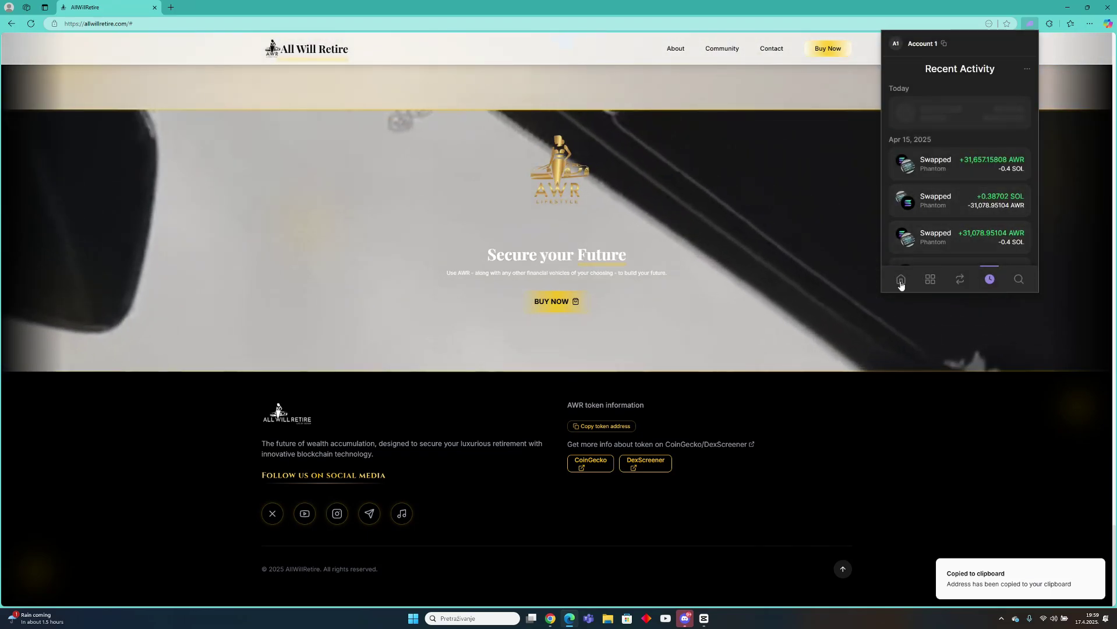
{"action": "left_click", "coordinate": [900, 281]}
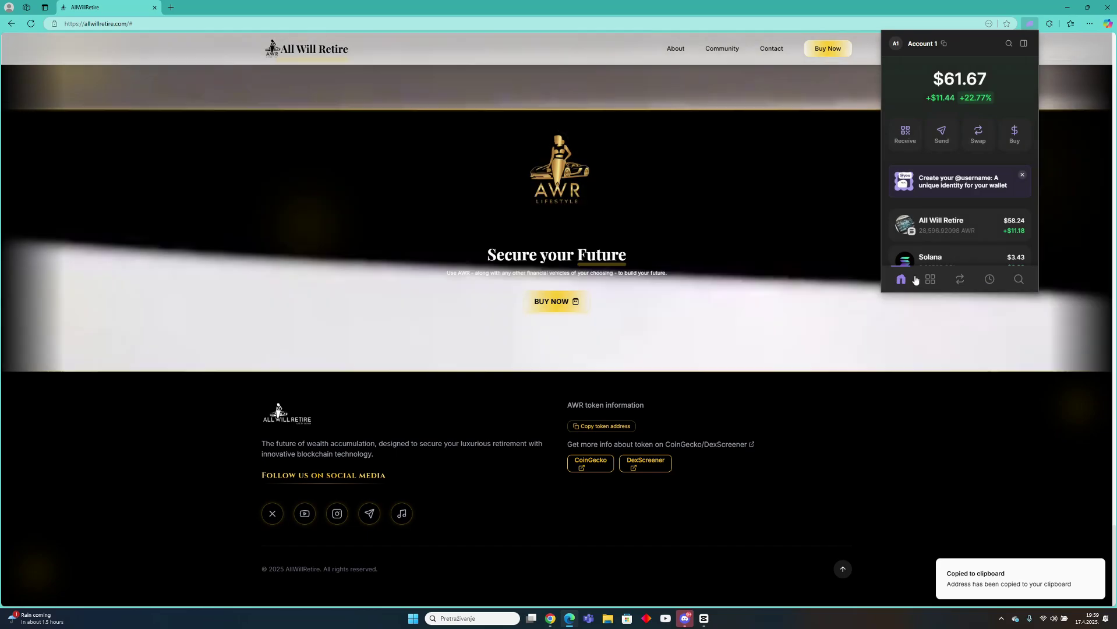